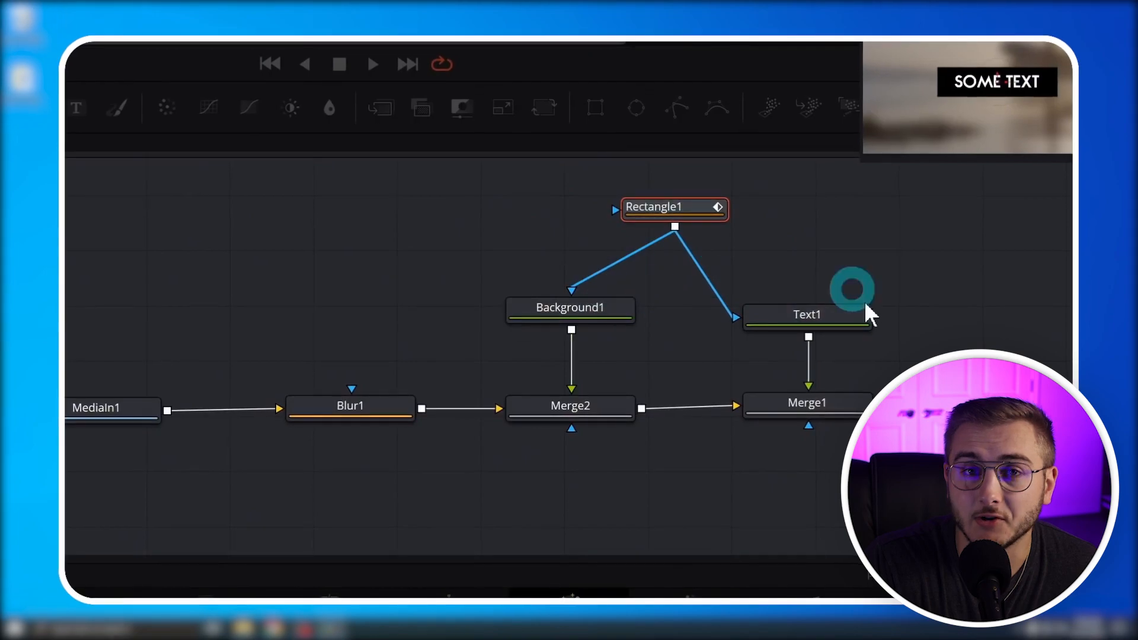
{"action": "left_click", "coordinate": [709, 214]}
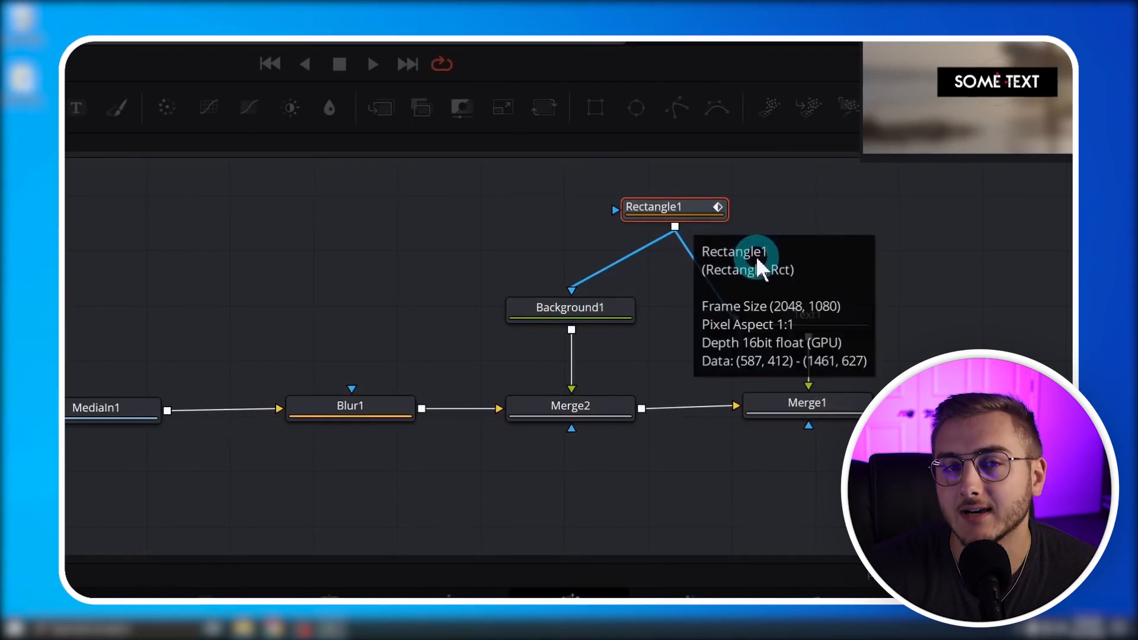
{"action": "left_click", "coordinate": [1007, 112]}
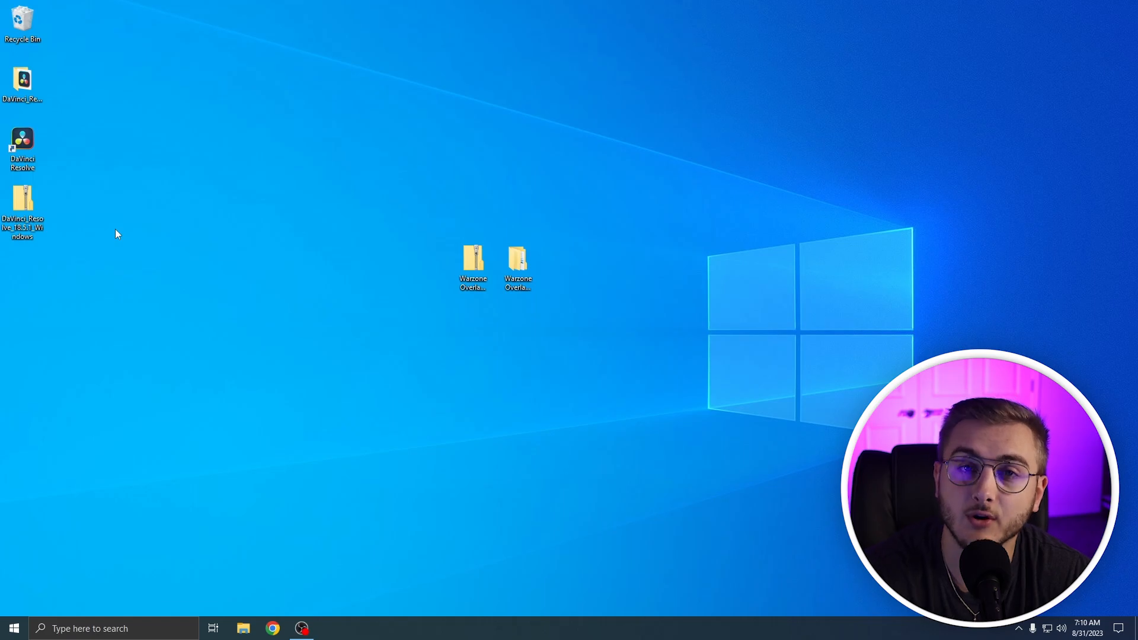
Launch DaVinci Resolve and complete the system check and project setup with a 1080 HD project
{"action": "double_click", "coordinate": [32, 149]}
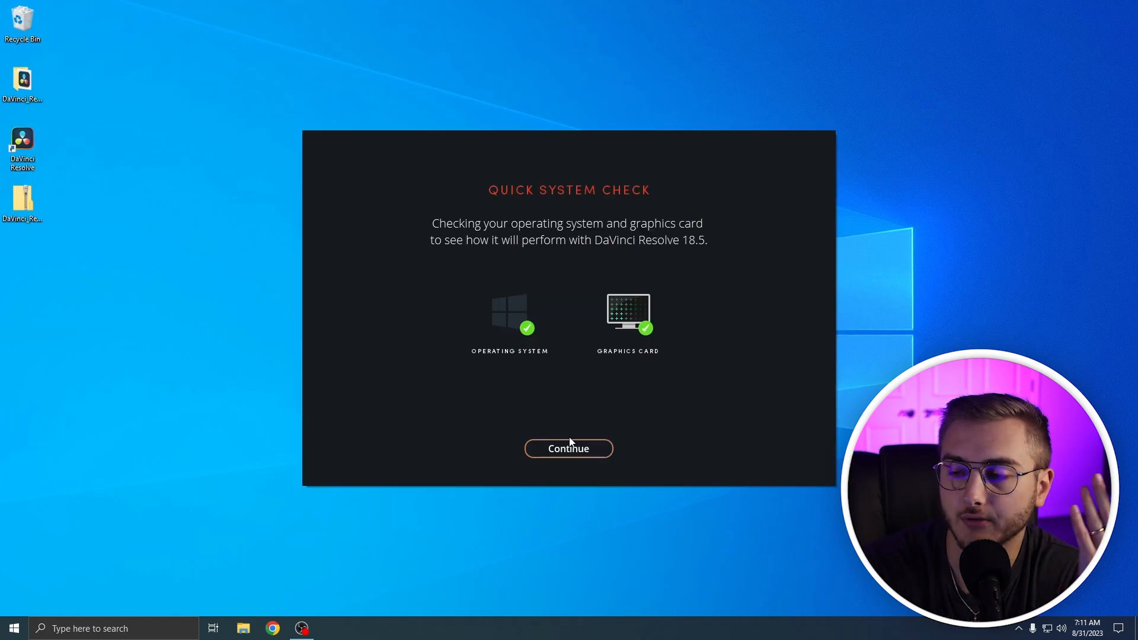
{"action": "left_click", "coordinate": [571, 450]}
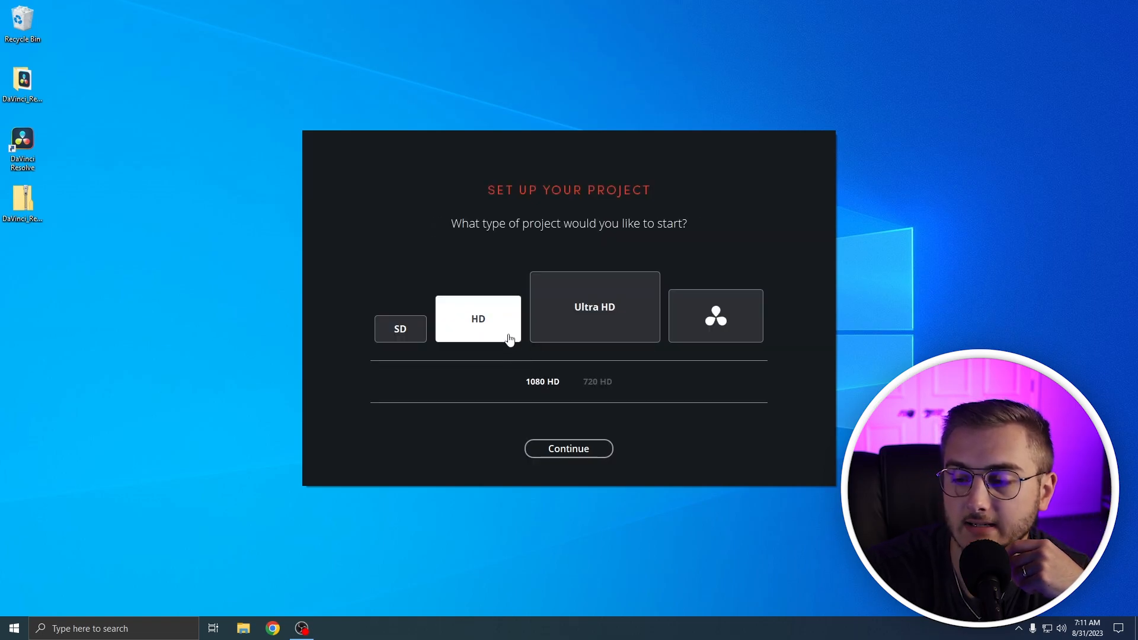
{"action": "left_click", "coordinate": [569, 442]}
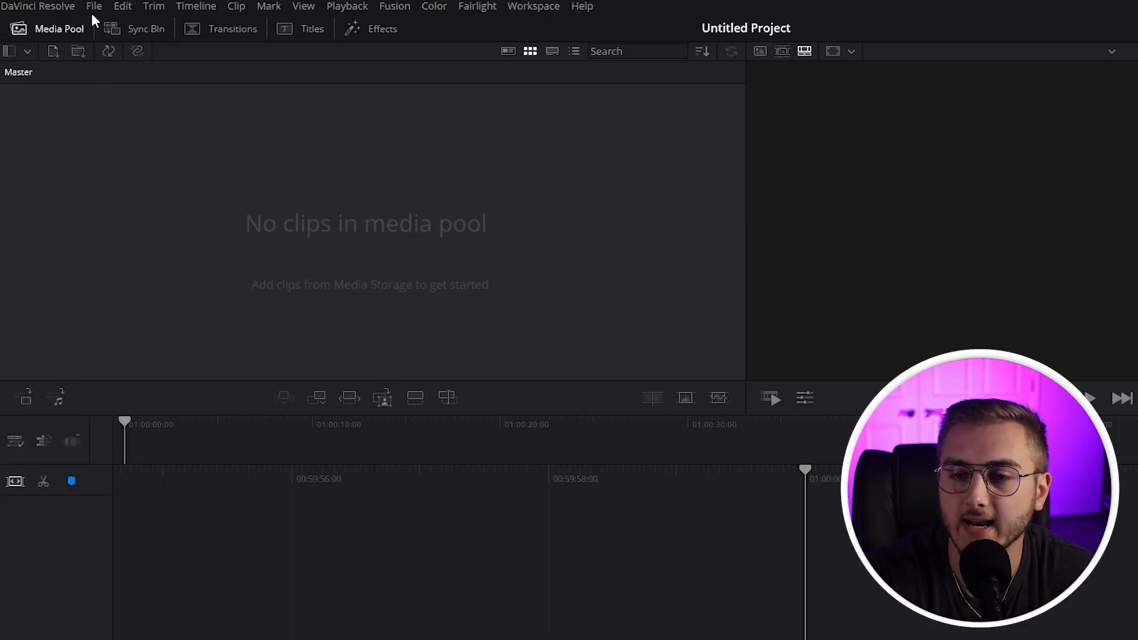
Import and open the project file Warzone 2 Custom Healthbar Overlay DV from the Save File folder of Warzone Overlay DaVinci Resolve on the Desktop
{"action": "left_click", "coordinate": [94, 7]}
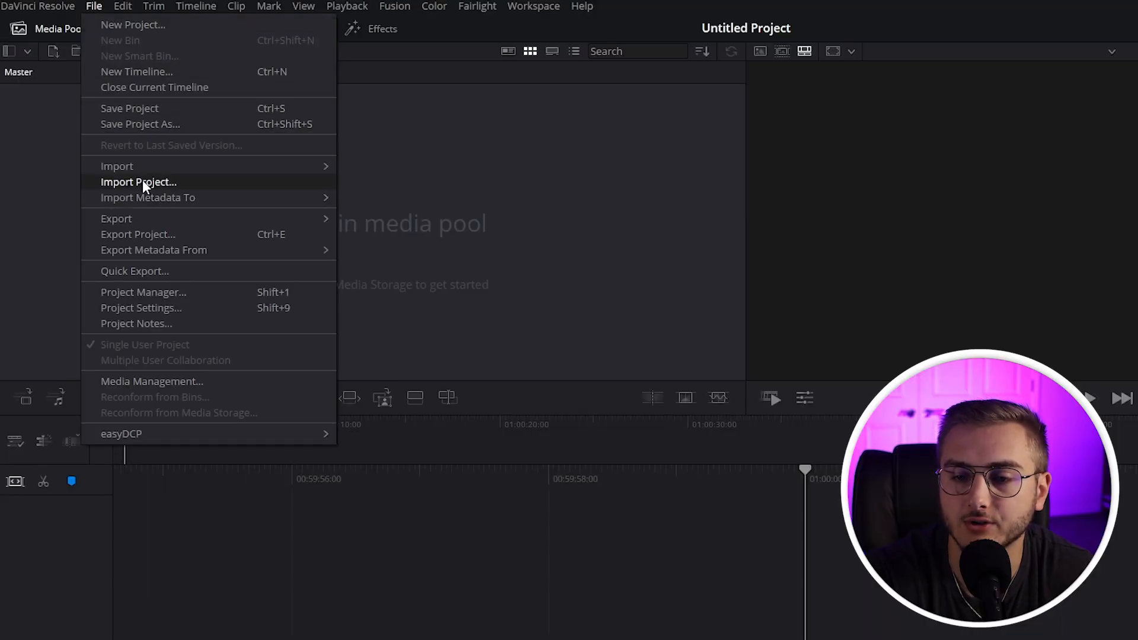
{"action": "left_click", "coordinate": [162, 184]}
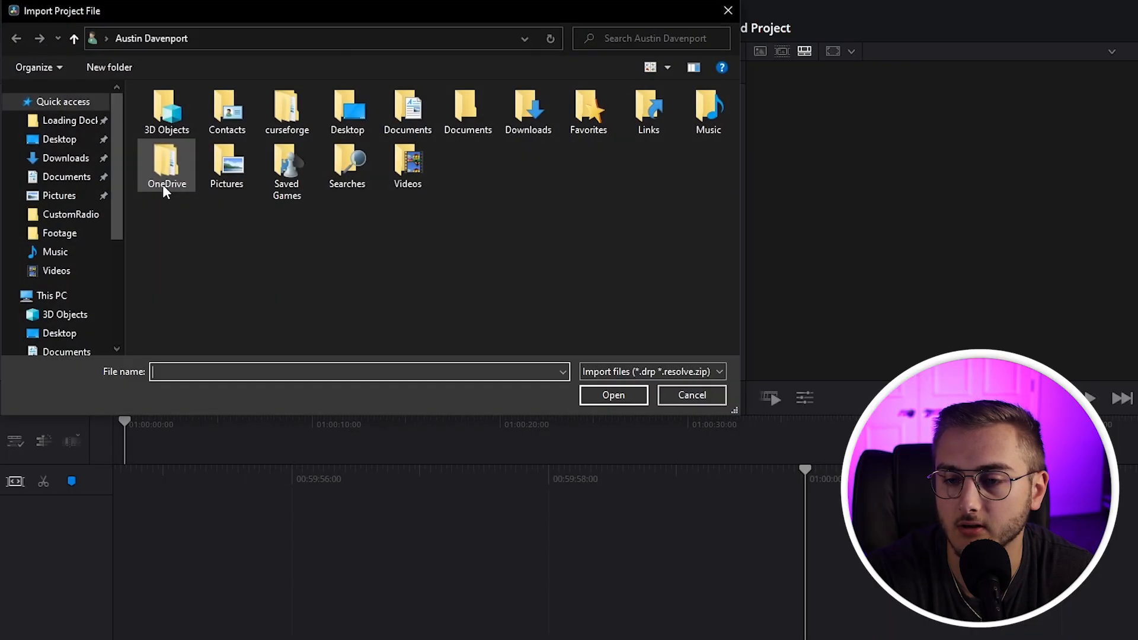
{"action": "left_click", "coordinate": [58, 139]}
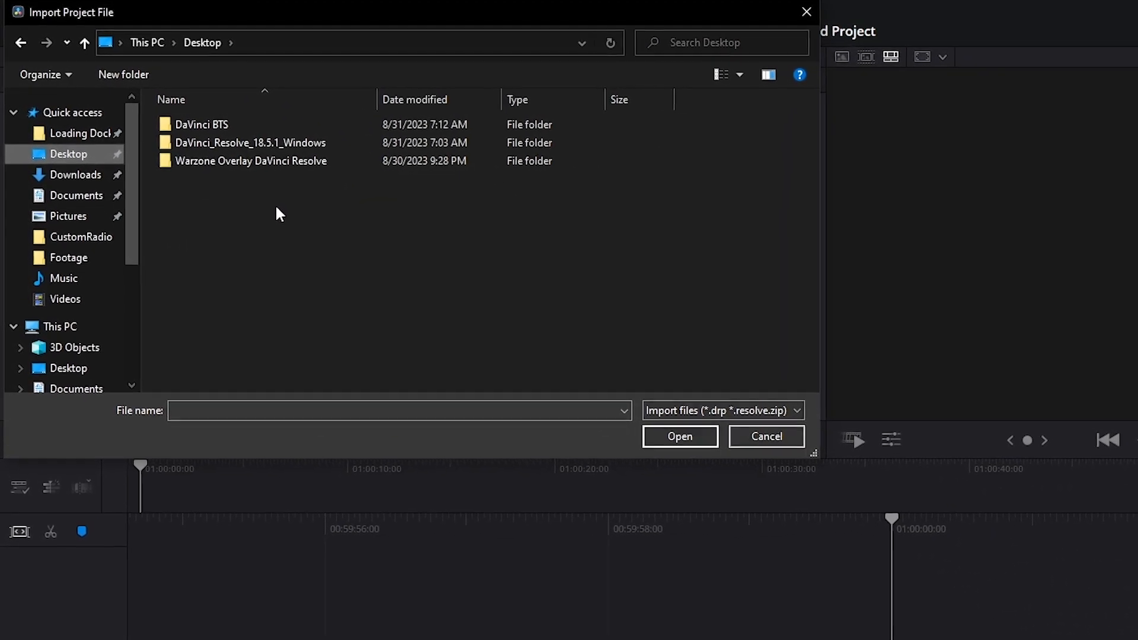
{"action": "double_click", "coordinate": [285, 163]}
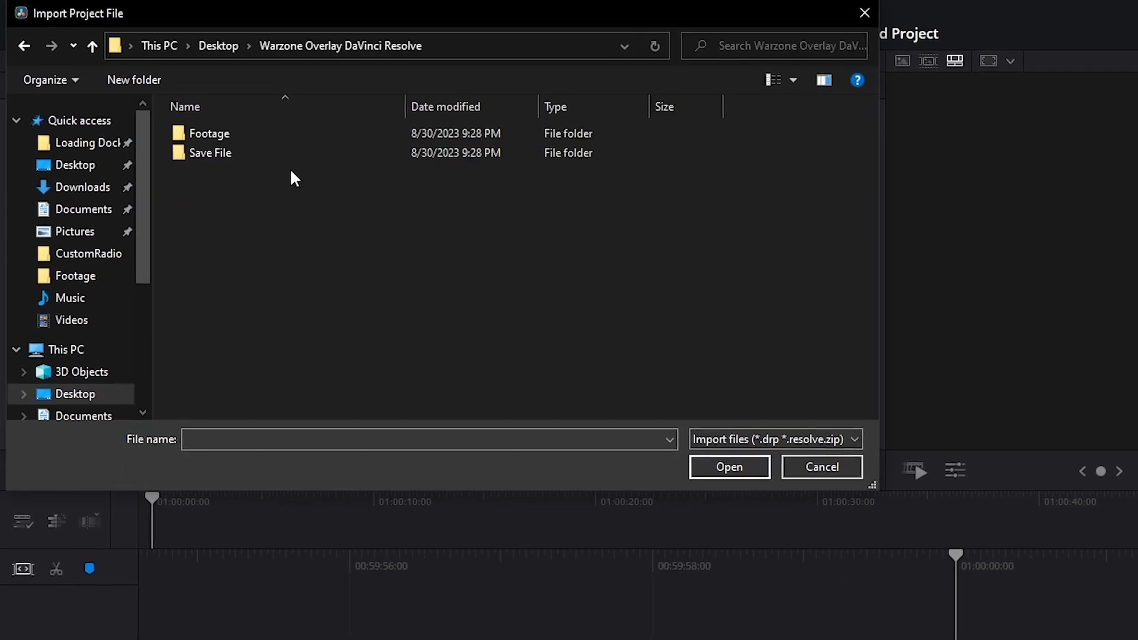
{"action": "double_click", "coordinate": [214, 155]}
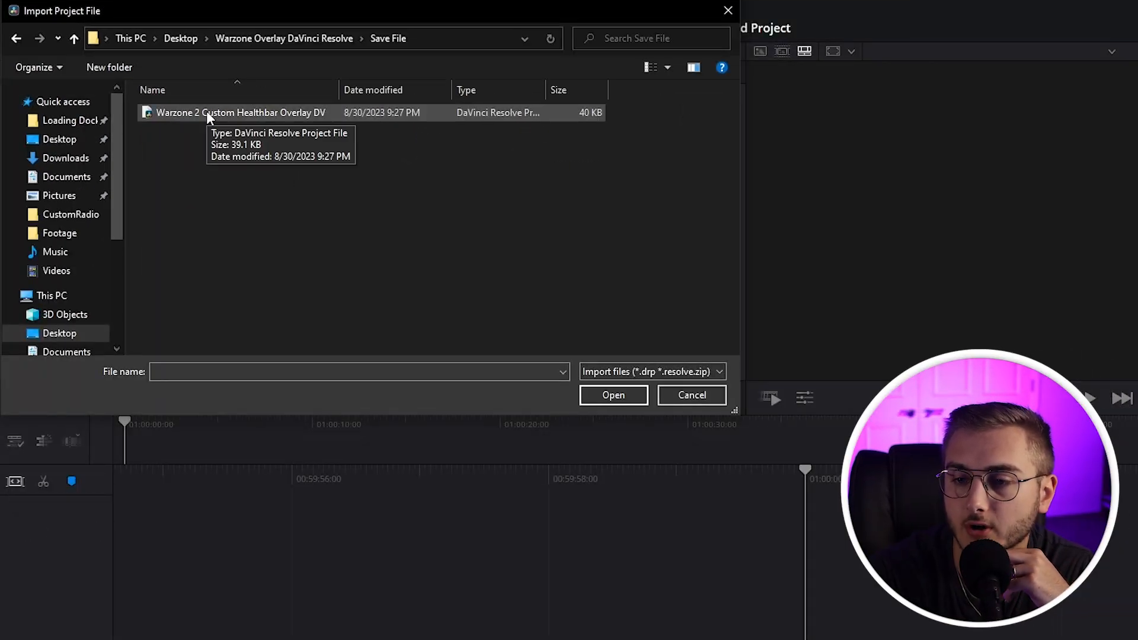
{"action": "double_click", "coordinate": [207, 111]}
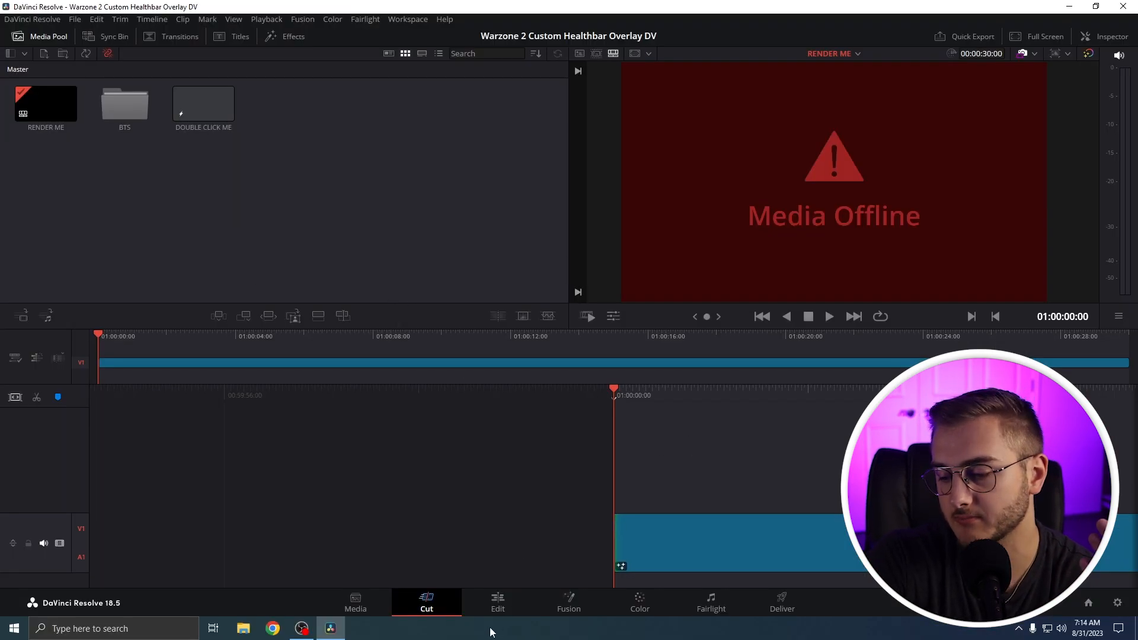
{"action": "left_click", "coordinate": [497, 608]}
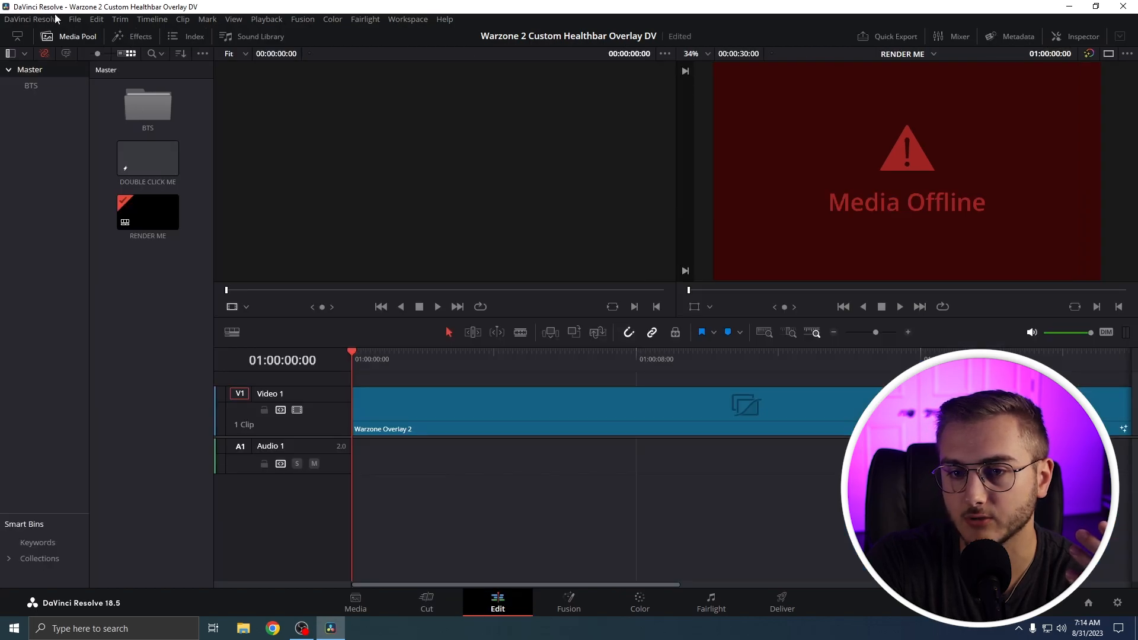
{"action": "left_click", "coordinate": [66, 38]}
{"action": "left_click", "coordinate": [50, 37]}
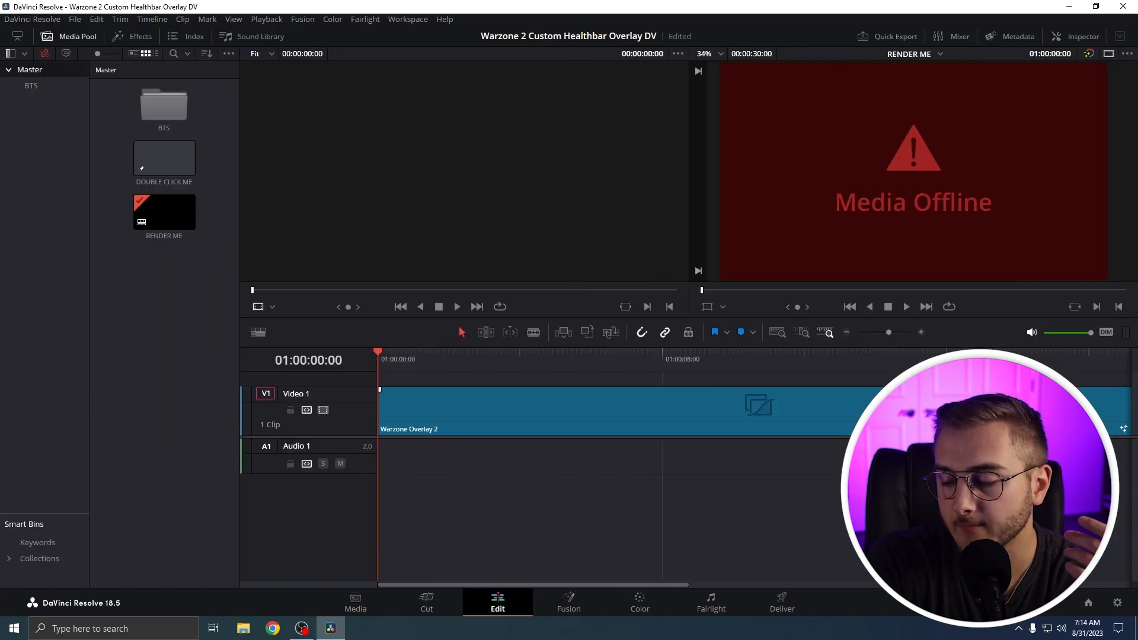
{"action": "left_click", "coordinate": [448, 600]}
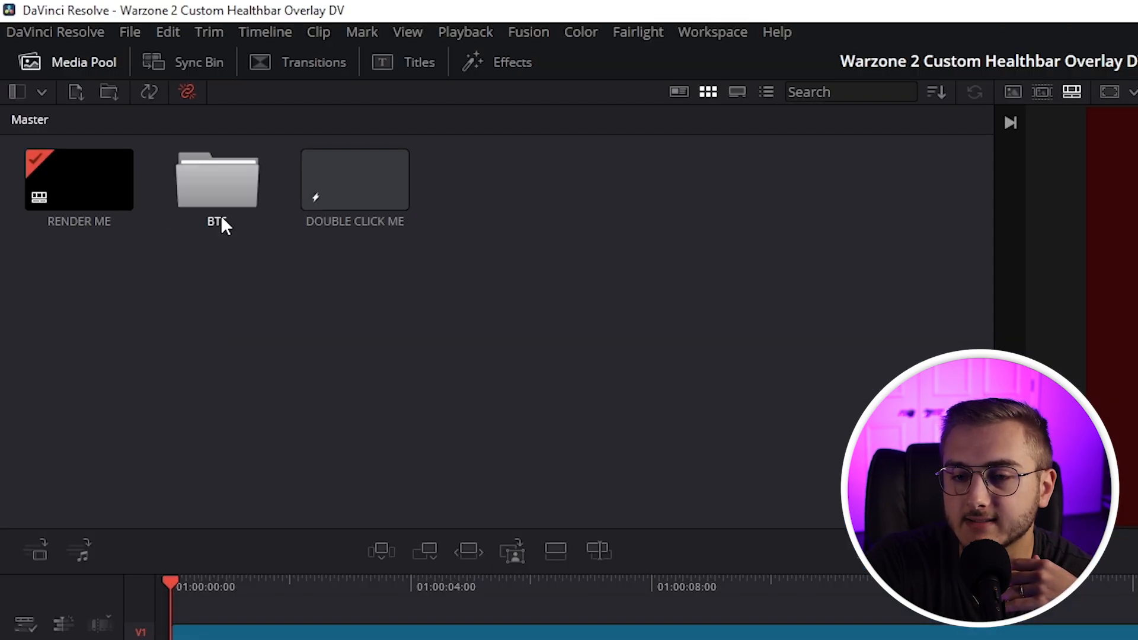
In the BTS bin, link the offline SAMPLE LOGO 2 clip to its full resolution file in the Warzone overlay's Footage folder
{"action": "double_click", "coordinate": [221, 178]}
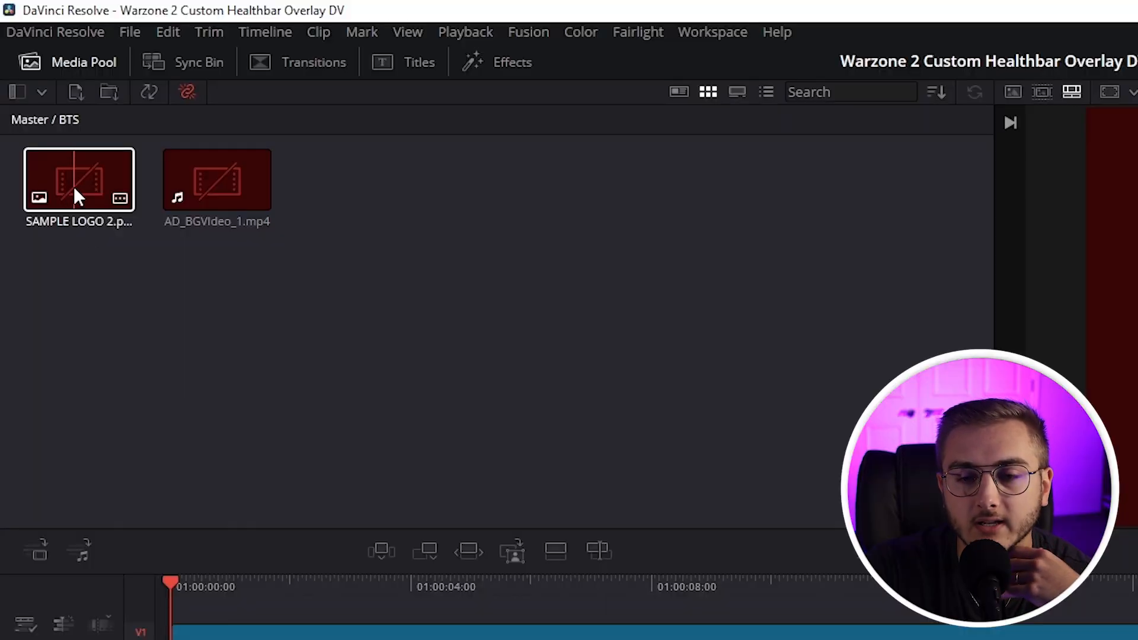
{"action": "right_click", "coordinate": [76, 193]}
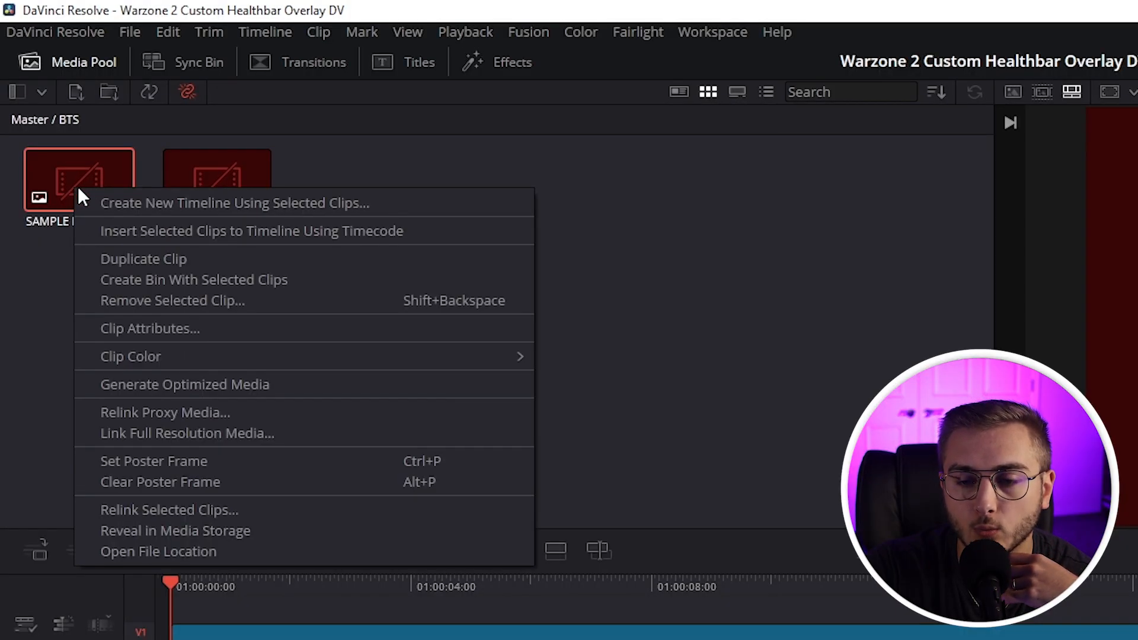
{"action": "left_click", "coordinate": [164, 431]}
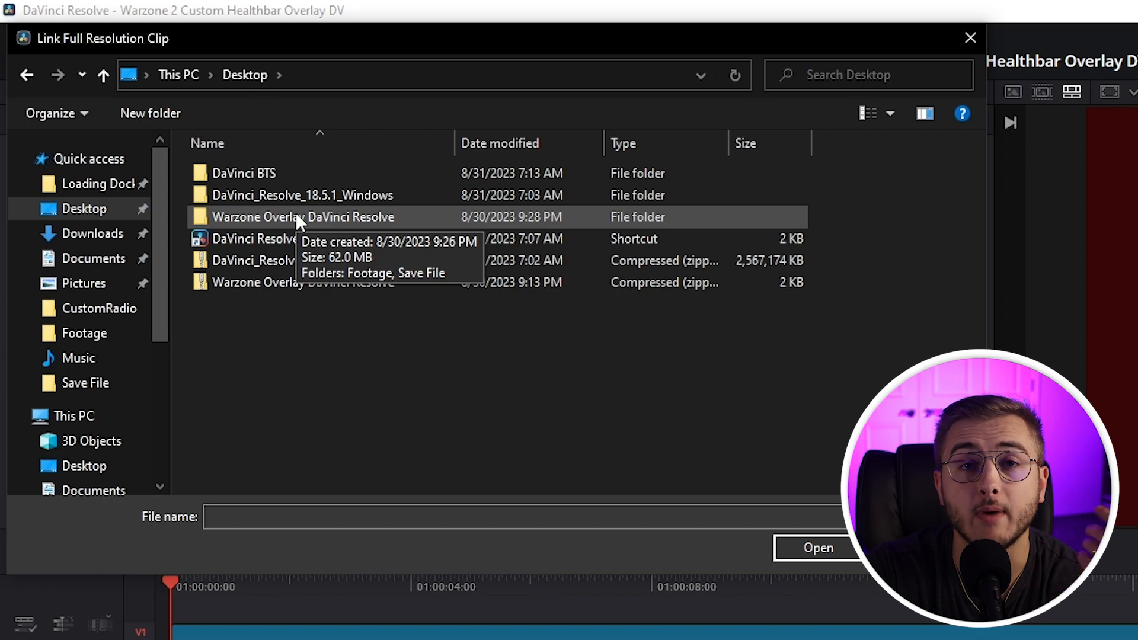
{"action": "double_click", "coordinate": [297, 217]}
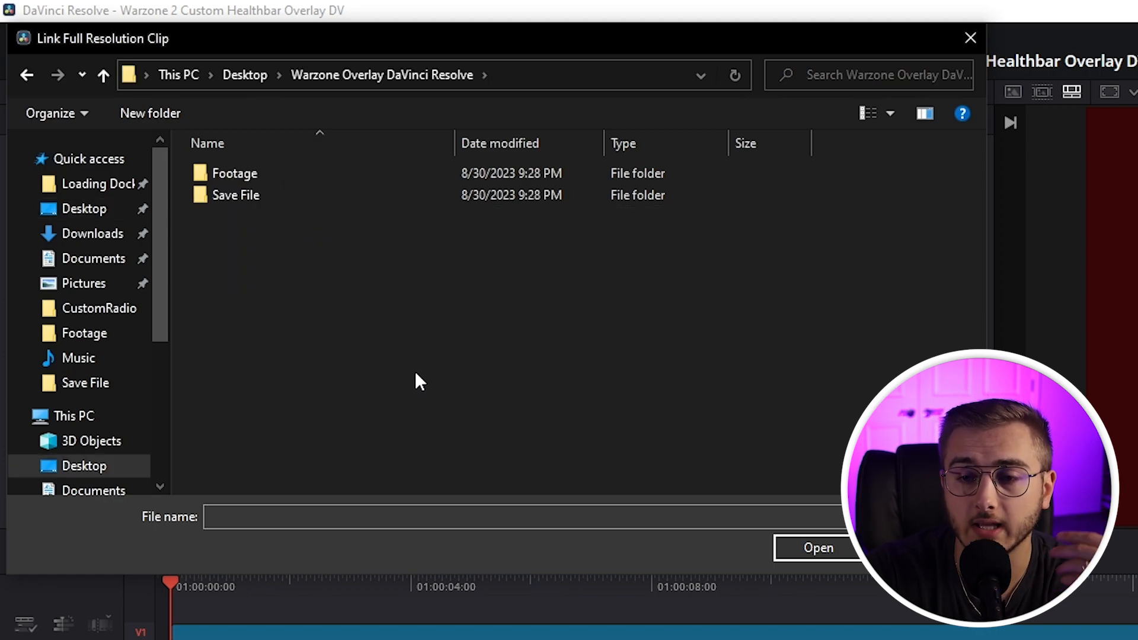
{"action": "double_click", "coordinate": [268, 172]}
{"action": "left_click_drag", "start_coordinate": [585, 42], "coordinate": [1069, 169]}
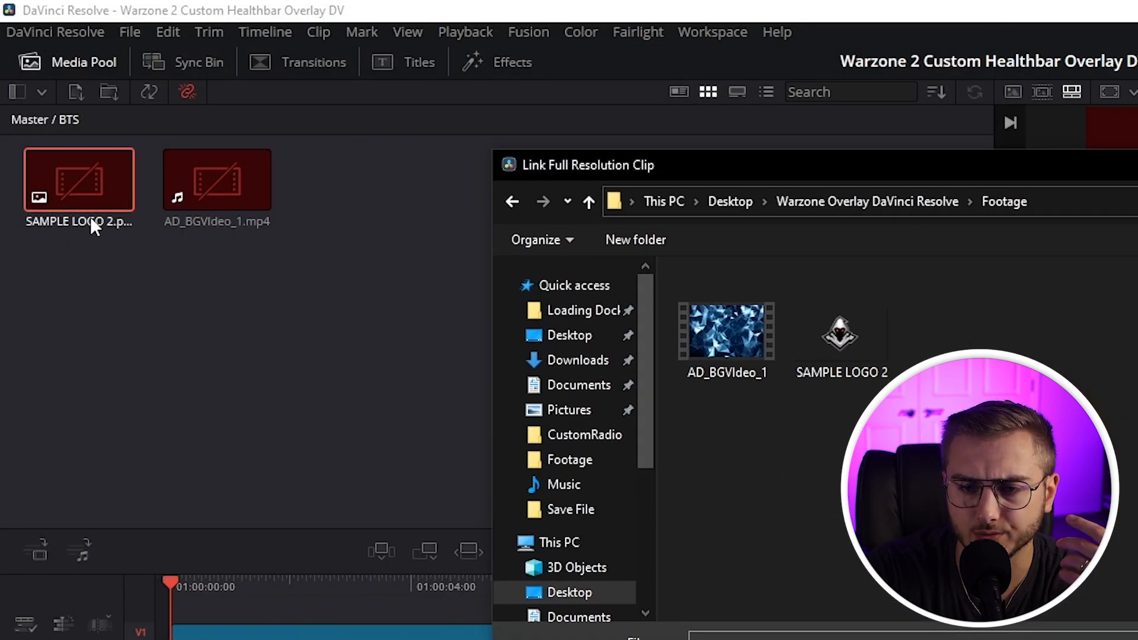
{"action": "double_click", "coordinate": [842, 341]}
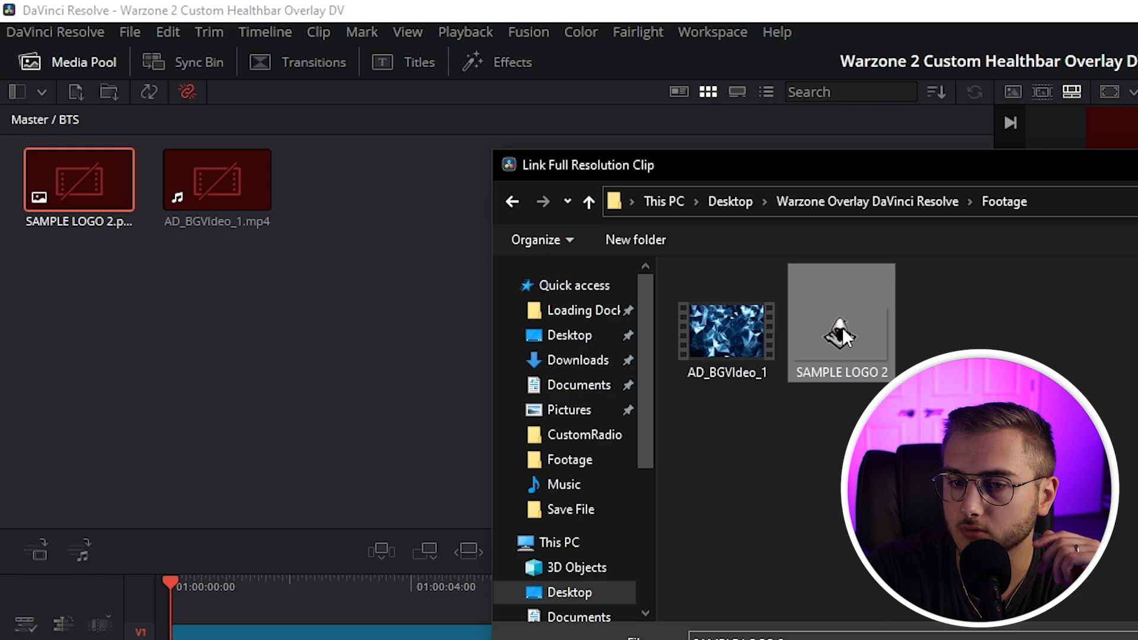
Link the offline AD_BGVIdeo_1.mp4 clip to its full resolution file in the Footage folder
{"action": "right_click", "coordinate": [73, 191]}
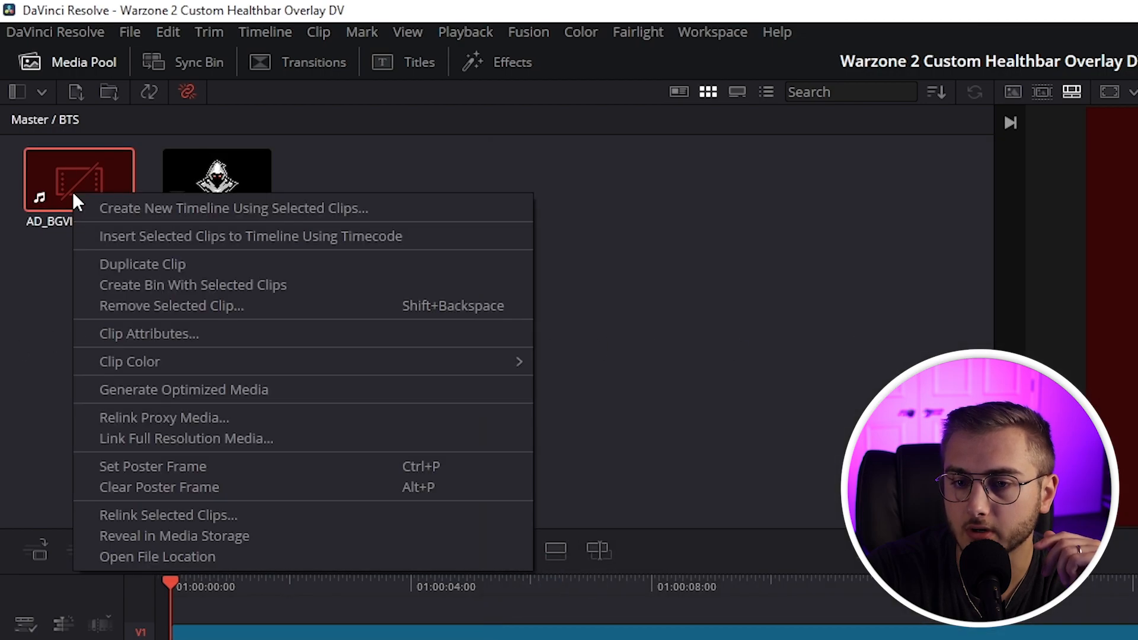
{"action": "left_click", "coordinate": [169, 439]}
{"action": "scroll", "coordinate": [569, 388], "scroll_direction": "up", "scroll_amount": 2}
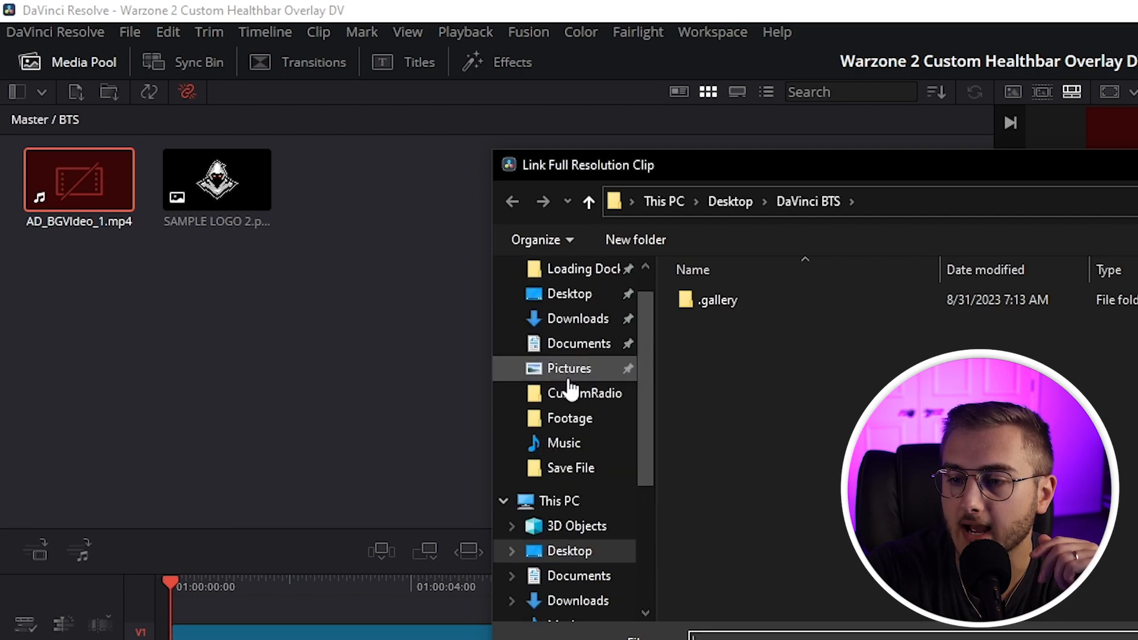
{"action": "scroll", "coordinate": [571, 388], "scroll_direction": "up", "scroll_amount": 1}
{"action": "left_click", "coordinate": [566, 462]}
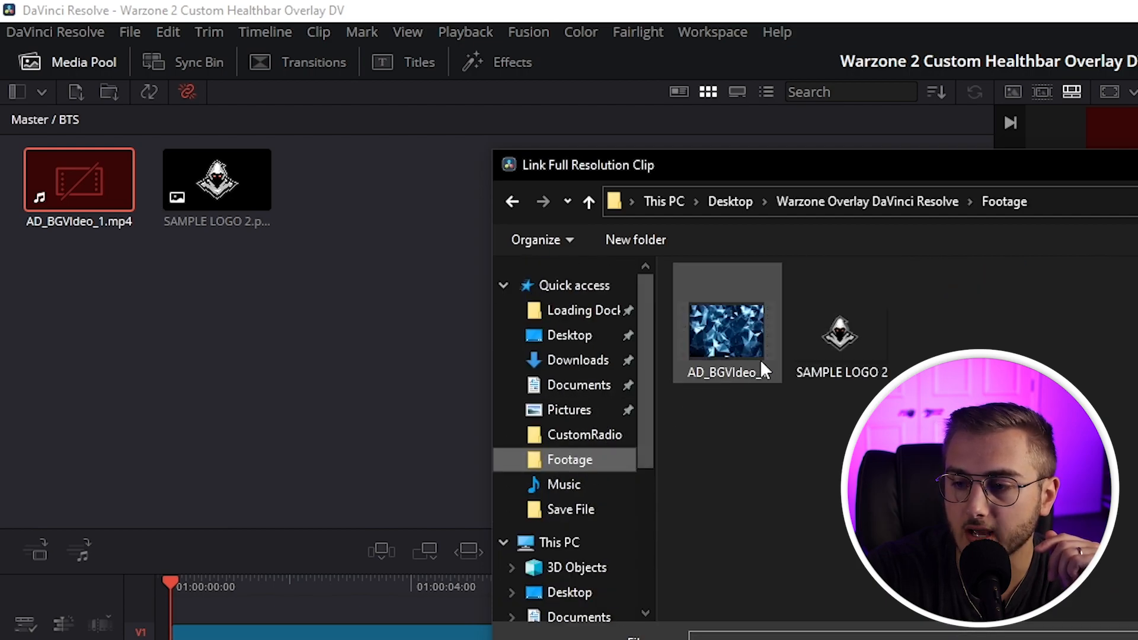
{"action": "double_click", "coordinate": [717, 316]}
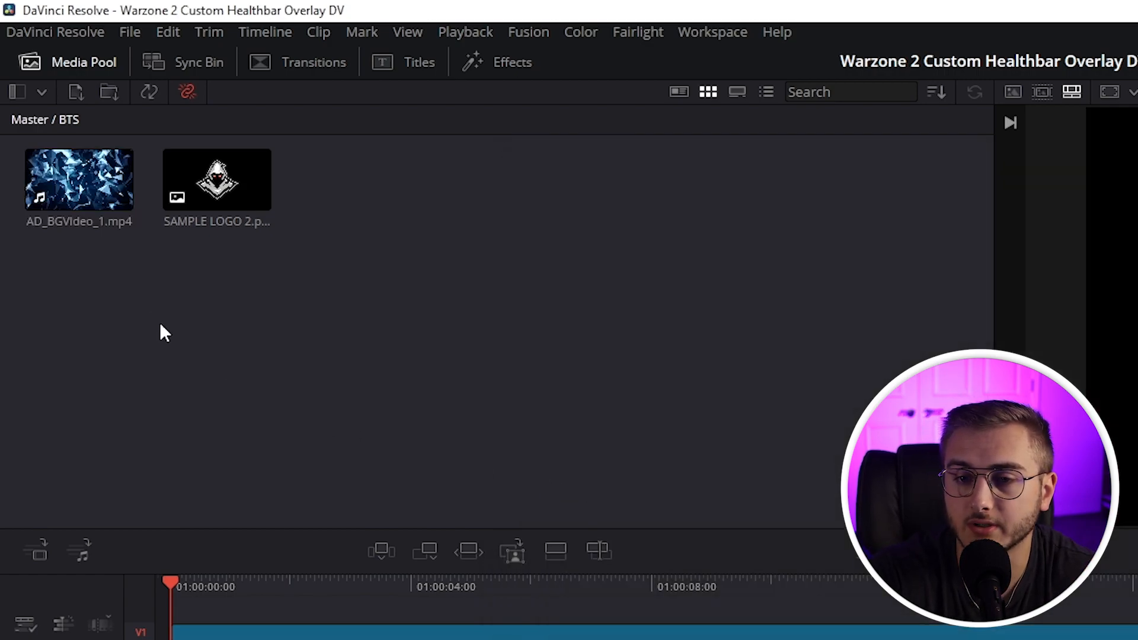
Return to the Master bin and open the DOUBLE CLICK ME composition in Fusion with its node graph shown
{"action": "left_click", "coordinate": [27, 120]}
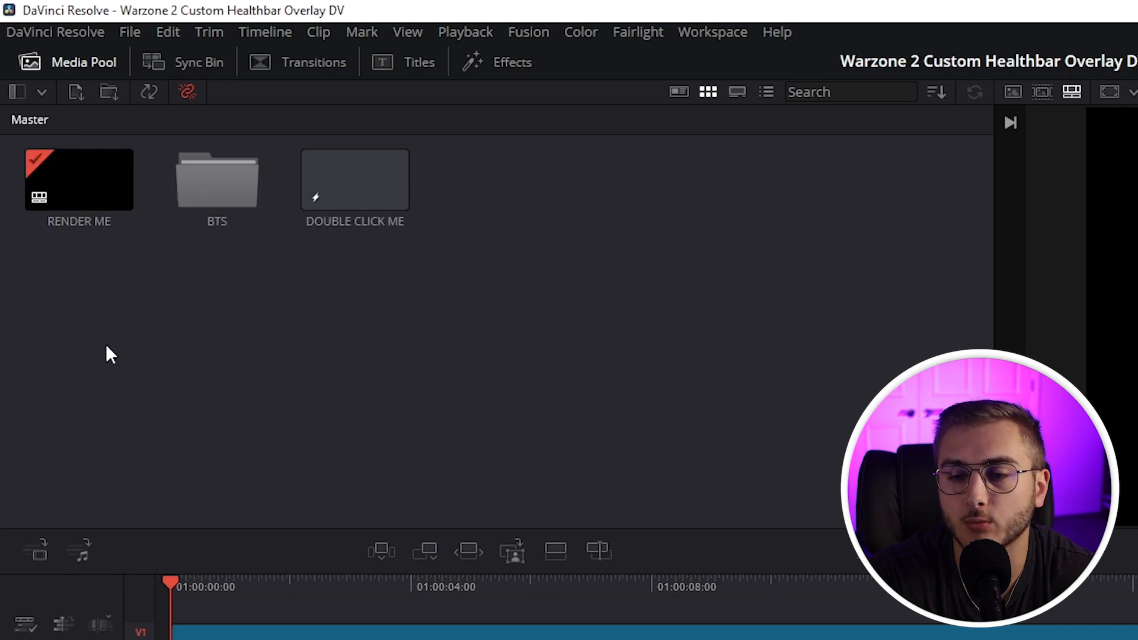
{"action": "double_click", "coordinate": [357, 207]}
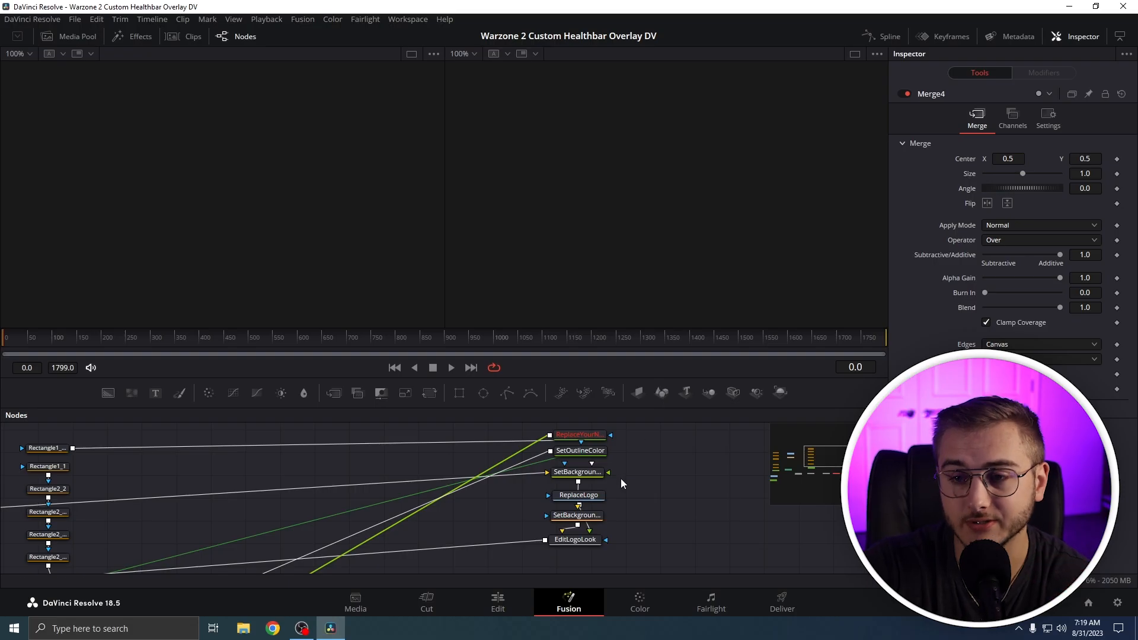
{"action": "left_click", "coordinate": [246, 38]}
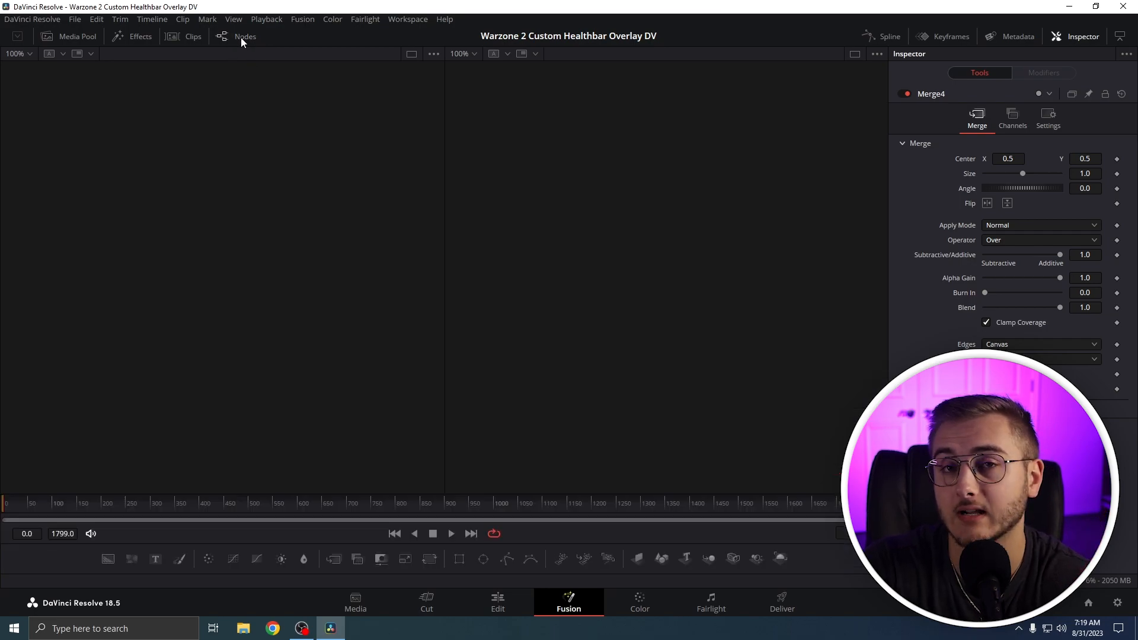
{"action": "left_click", "coordinate": [241, 38]}
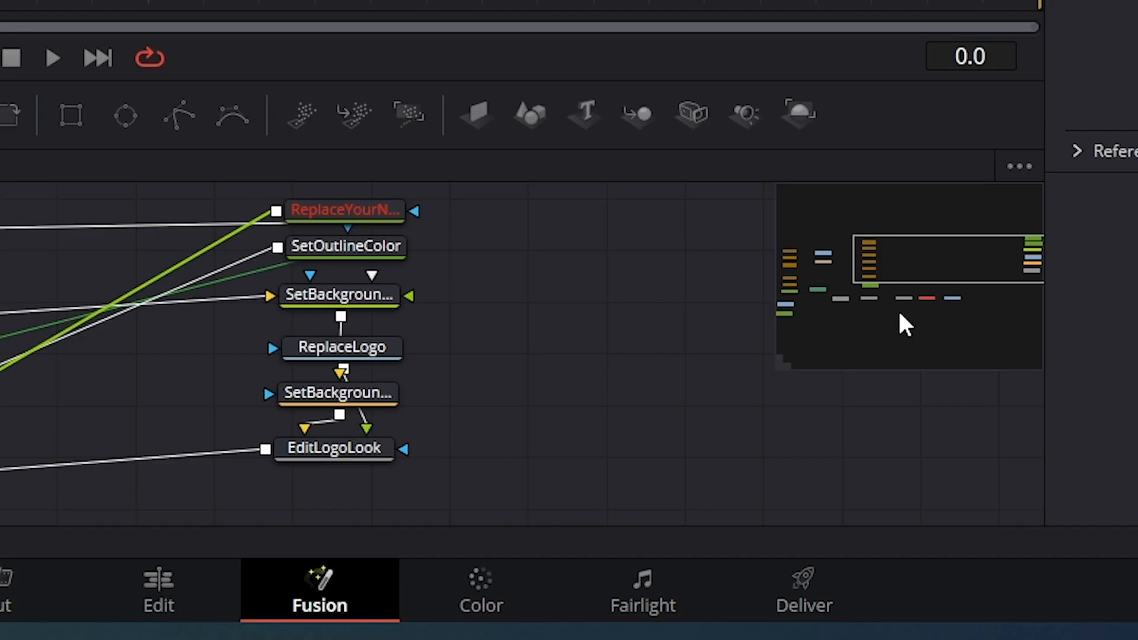
Select the ReplaceYourName node and open its text content and font choices for editing
{"action": "mouse_move", "coordinate": [936, 276]}
{"action": "left_mouse_down"}
{"action": "mouse_move", "coordinate": [966, 255]}
{"action": "mouse_move", "coordinate": [894, 290]}
{"action": "mouse_move", "coordinate": [829, 267]}
{"action": "mouse_move", "coordinate": [849, 254]}
{"action": "mouse_move", "coordinate": [852, 277]}
{"action": "mouse_move", "coordinate": [812, 302]}
{"action": "mouse_move", "coordinate": [946, 285]}
{"action": "mouse_move", "coordinate": [981, 256]}
{"action": "mouse_move", "coordinate": [923, 305]}
{"action": "mouse_move", "coordinate": [932, 307]}
{"action": "mouse_move", "coordinate": [993, 247]}
{"action": "mouse_move", "coordinate": [793, 318]}
{"action": "mouse_move", "coordinate": [919, 303]}
{"action": "mouse_move", "coordinate": [971, 253]}
{"action": "mouse_move", "coordinate": [939, 270]}
{"action": "left_mouse_up"}
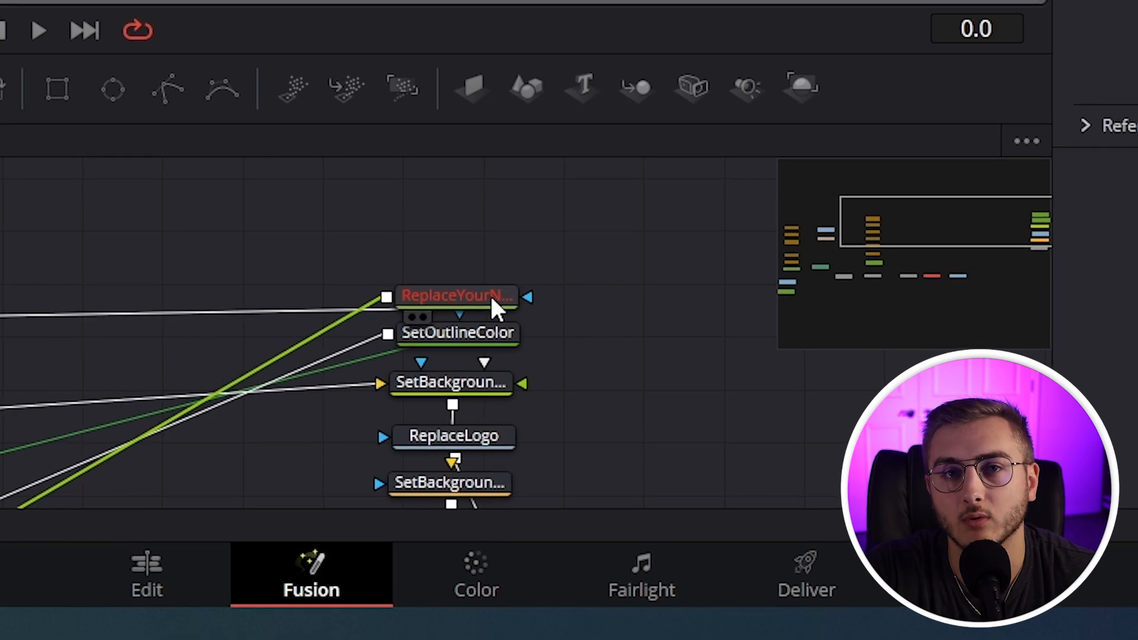
{"action": "left_click", "coordinate": [490, 295]}
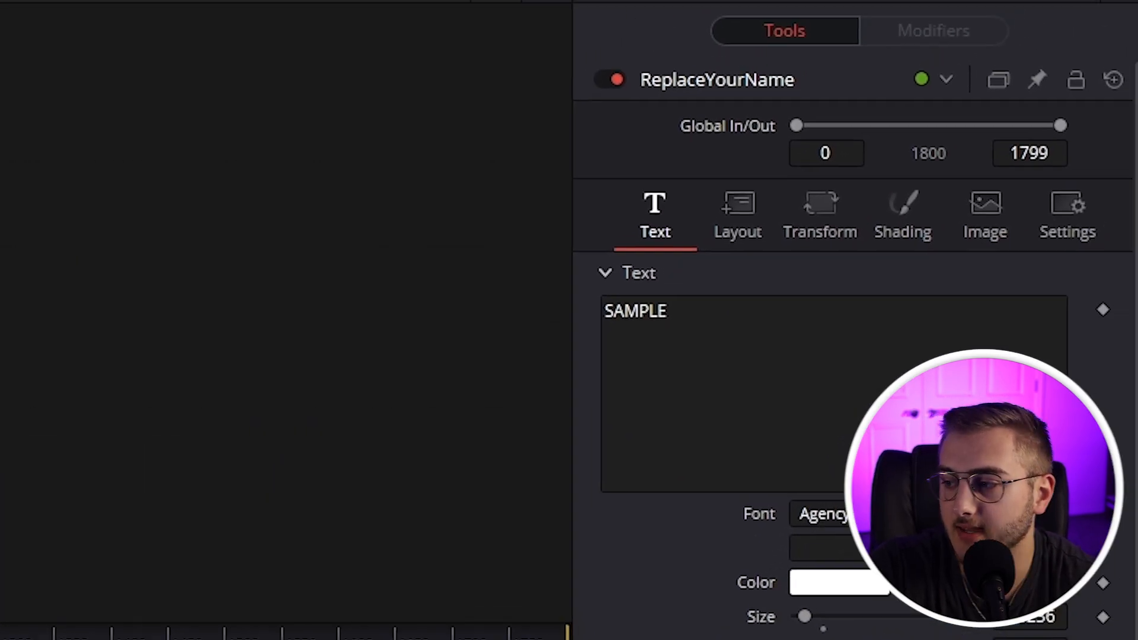
{"action": "left_click", "coordinate": [723, 320]}
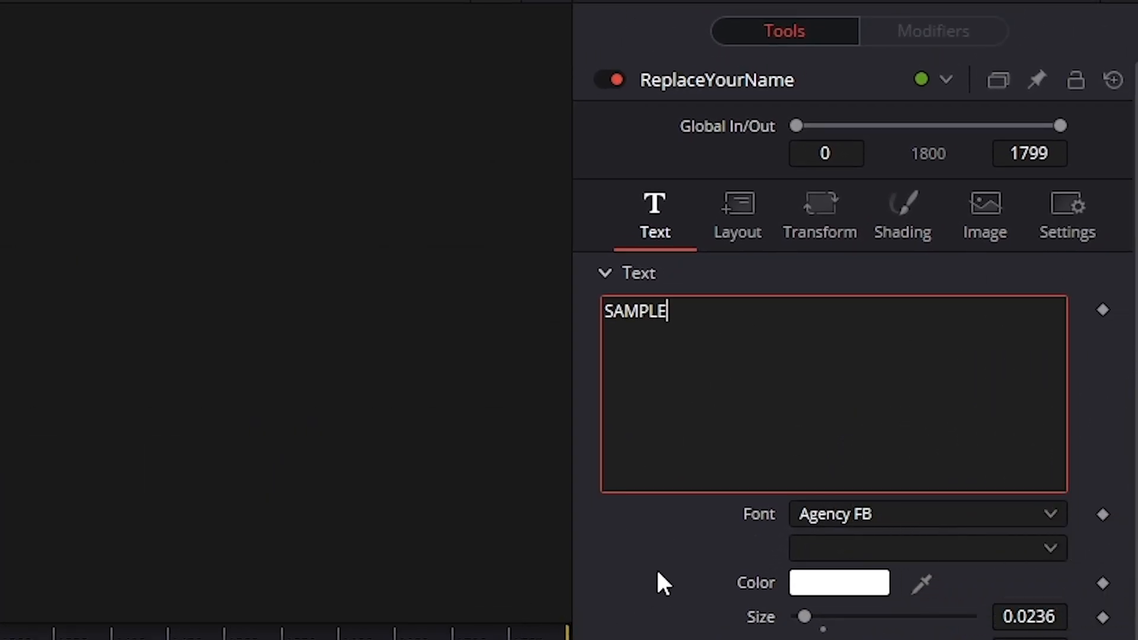
{"action": "left_click", "coordinate": [949, 521]}
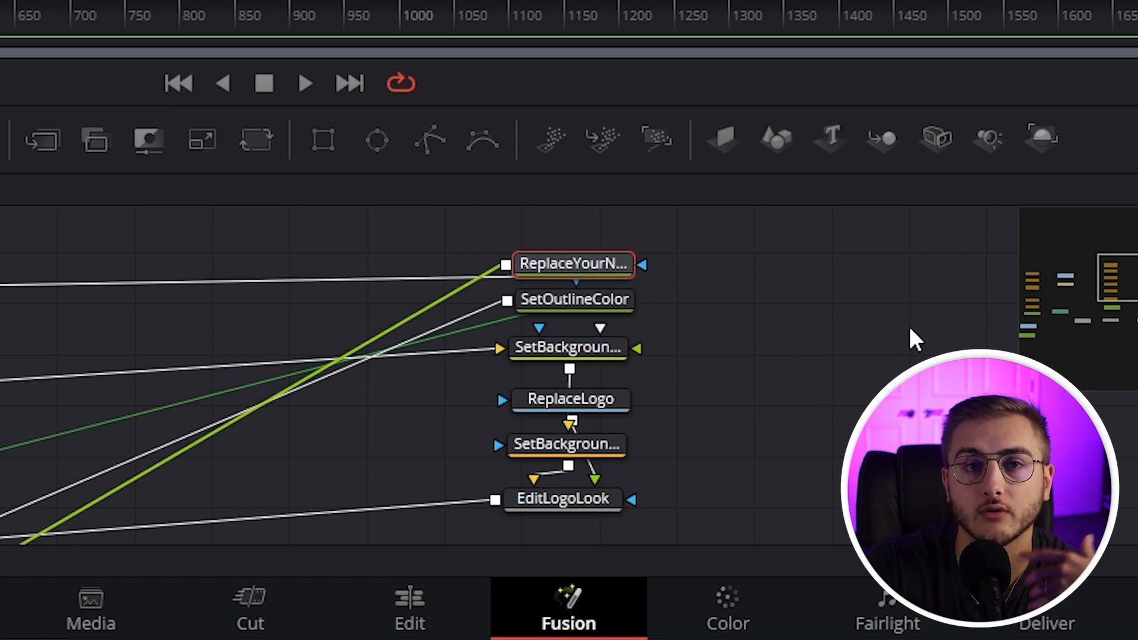
Display the Merge4 node in the first viewer and the MediaOut1 node in the second viewer
{"action": "left_click_drag", "start_coordinate": [296, 510], "coordinate": [694, 237]}
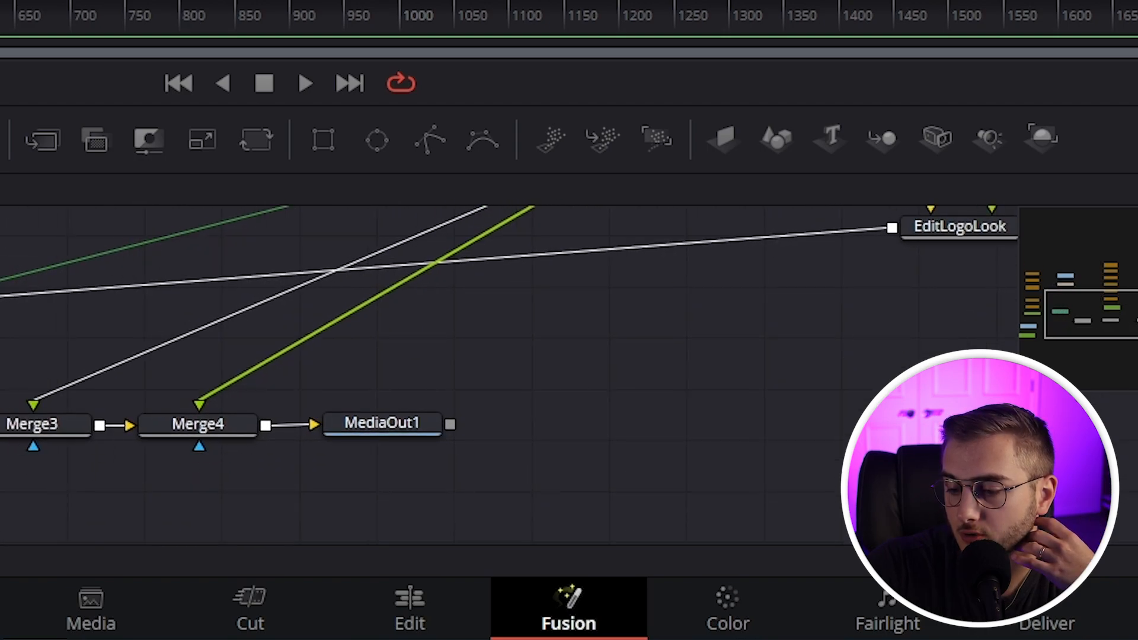
{"action": "left_click", "coordinate": [211, 424]}
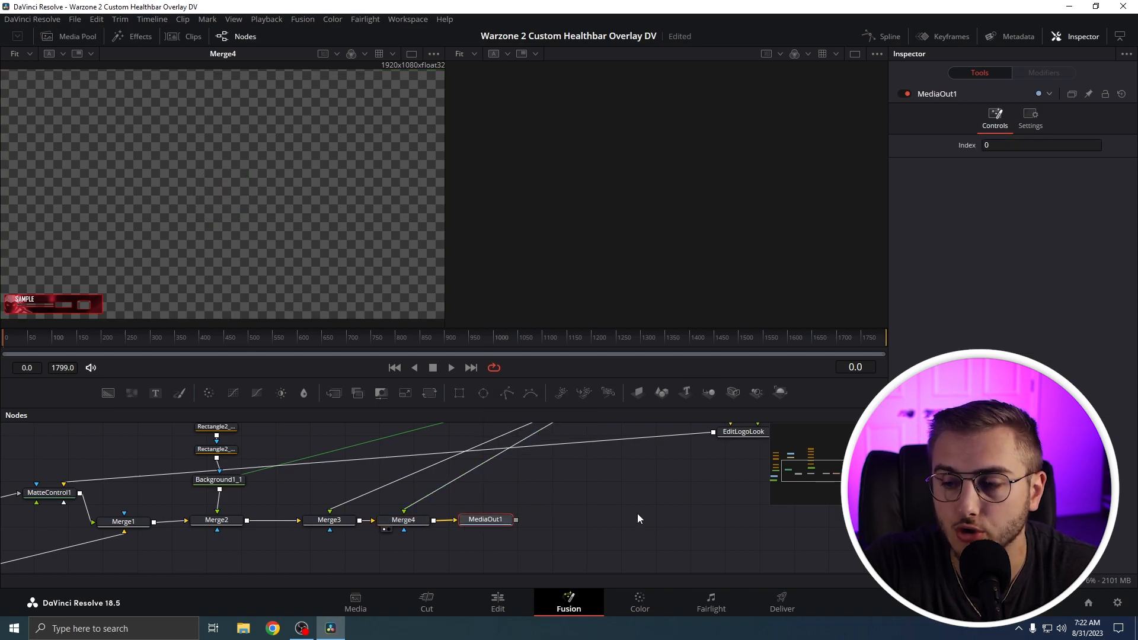
{"action": "key", "text": "2"}
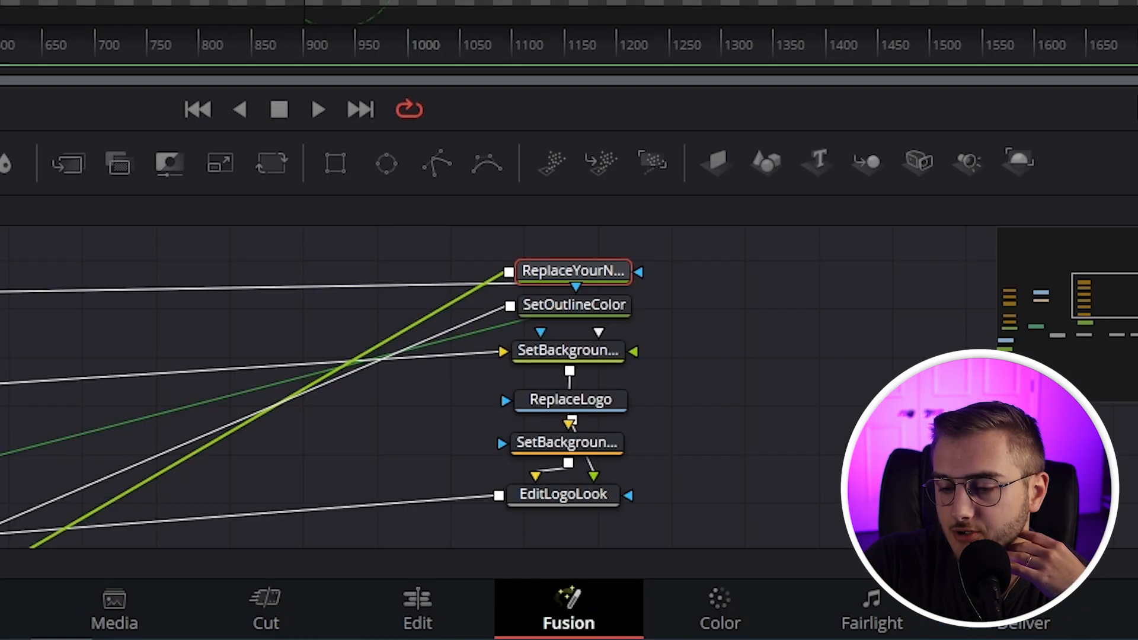
Examine the customizable node group from ReplaceYourName down to EditLogoLook, selecting the individual nodes
{"action": "left_click_drag", "start_coordinate": [653, 415], "coordinate": [564, 422]}
{"action": "left_click_drag", "start_coordinate": [482, 432], "coordinate": [1036, 168]}
{"action": "left_click_drag", "start_coordinate": [1134, 329], "coordinate": [1091, 302]}
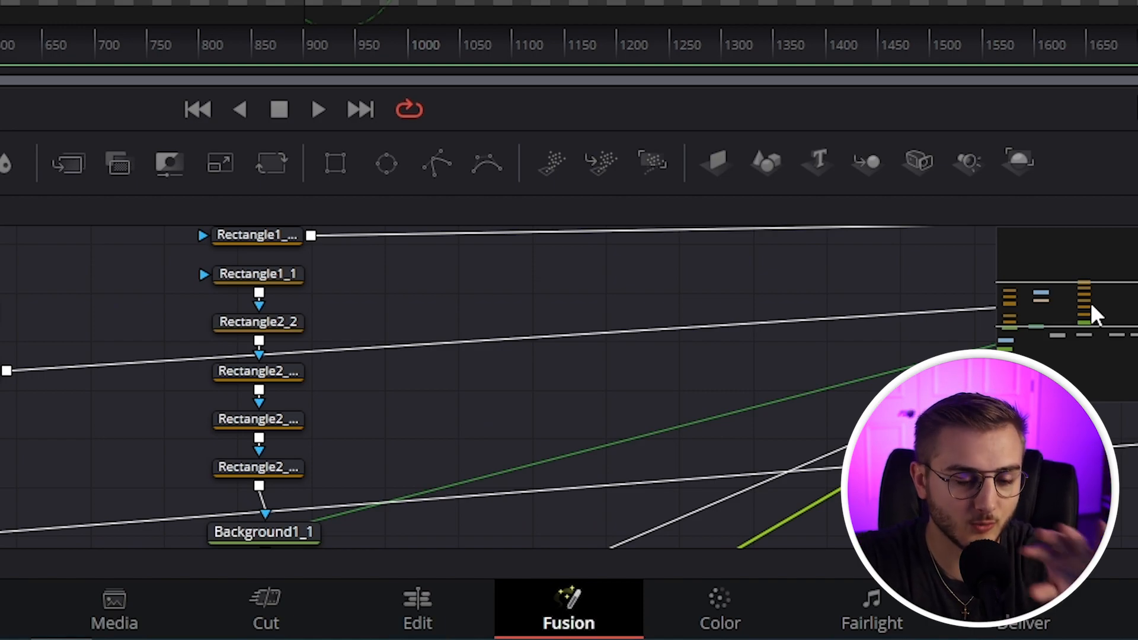
{"action": "left_click_drag", "start_coordinate": [1091, 302], "coordinate": [1137, 293]}
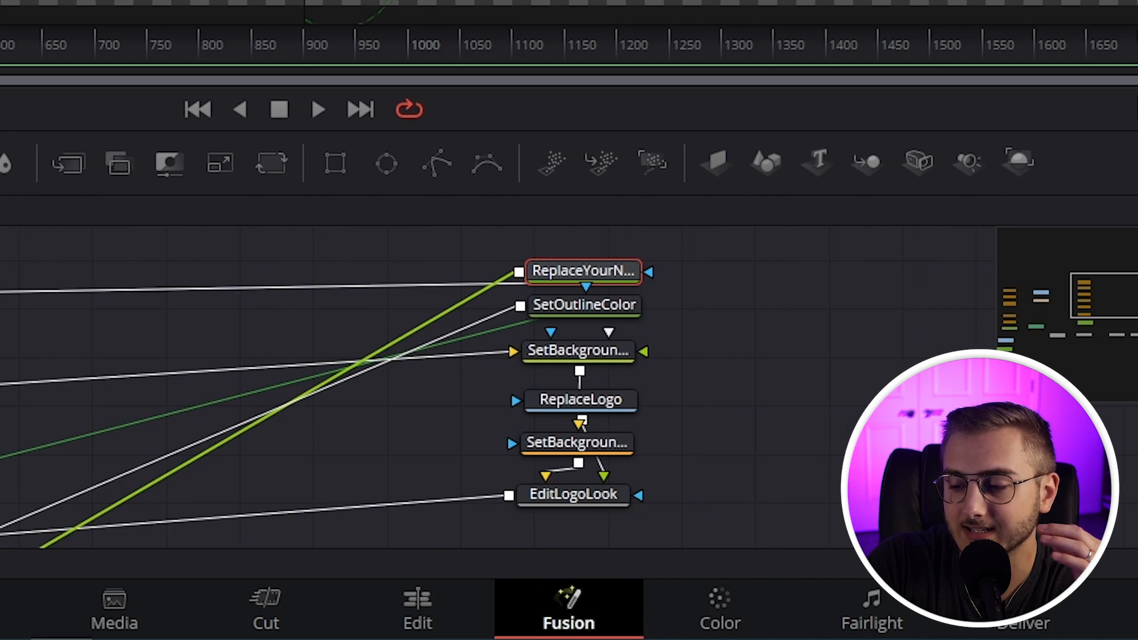
{"action": "left_click_drag", "start_coordinate": [757, 130], "coordinate": [762, 88]}
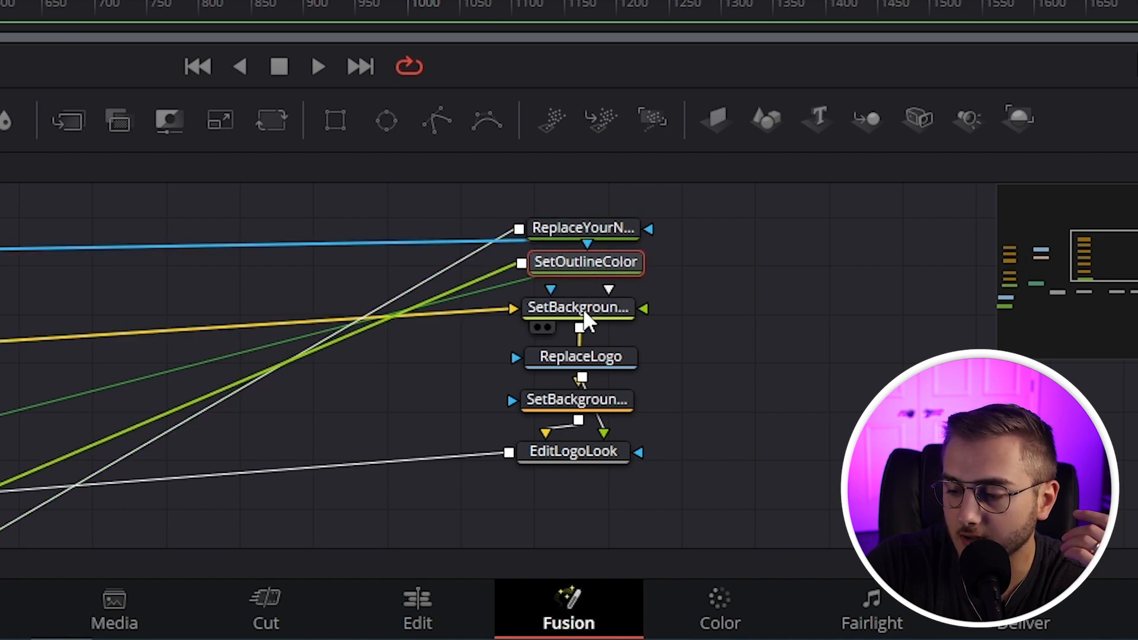
{"action": "mouse_move", "coordinate": [605, 356]}
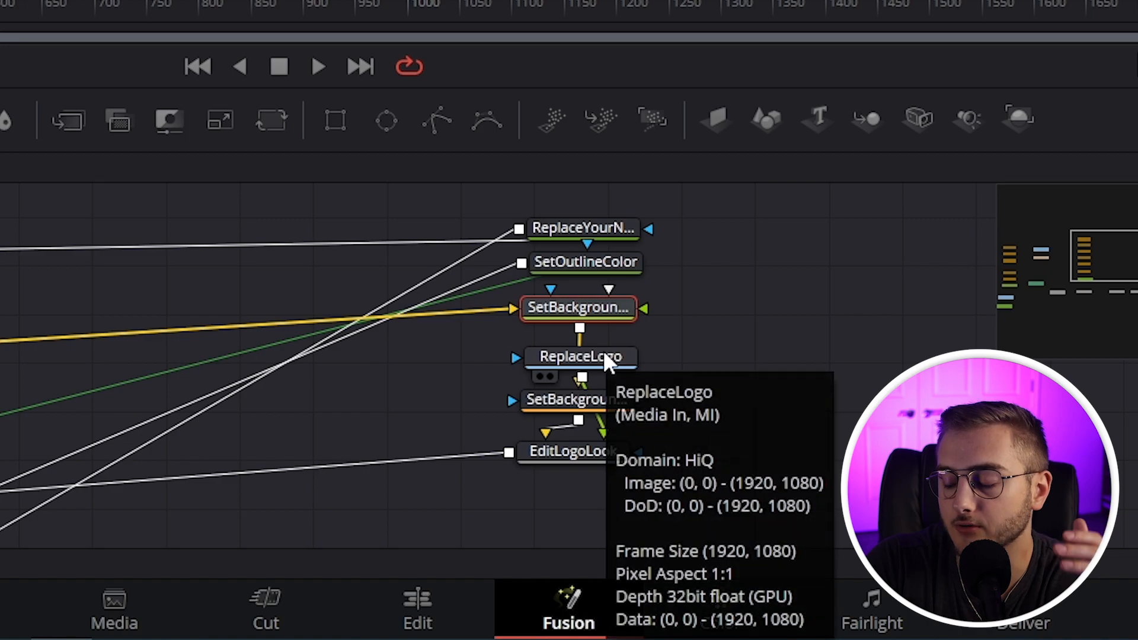
{"action": "left_click", "coordinate": [605, 358]}
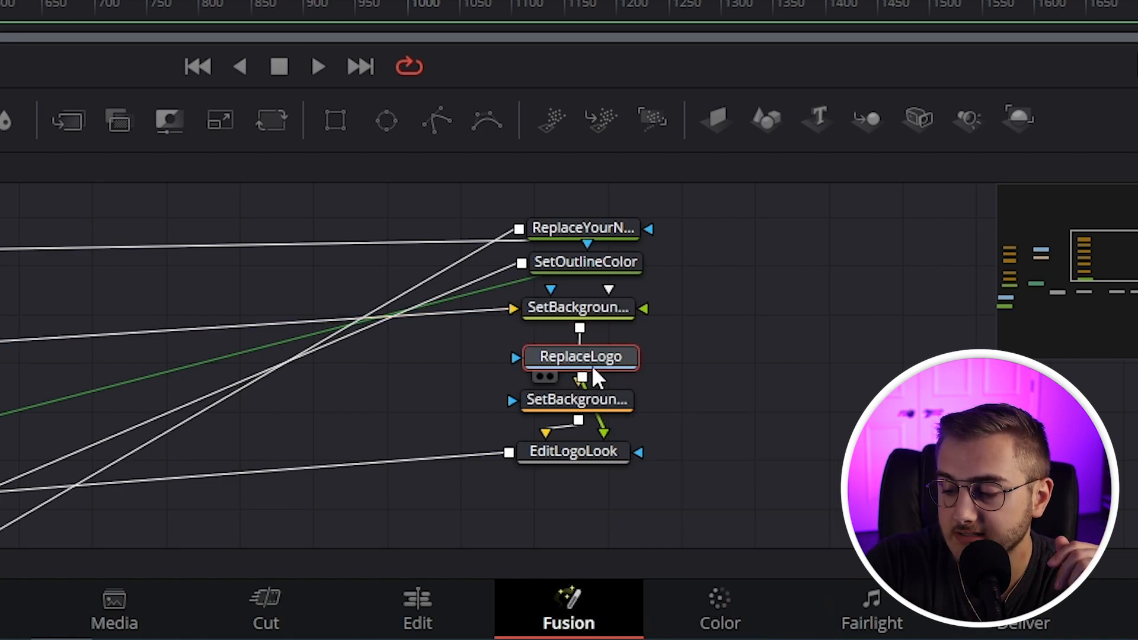
{"action": "left_click", "coordinate": [591, 400]}
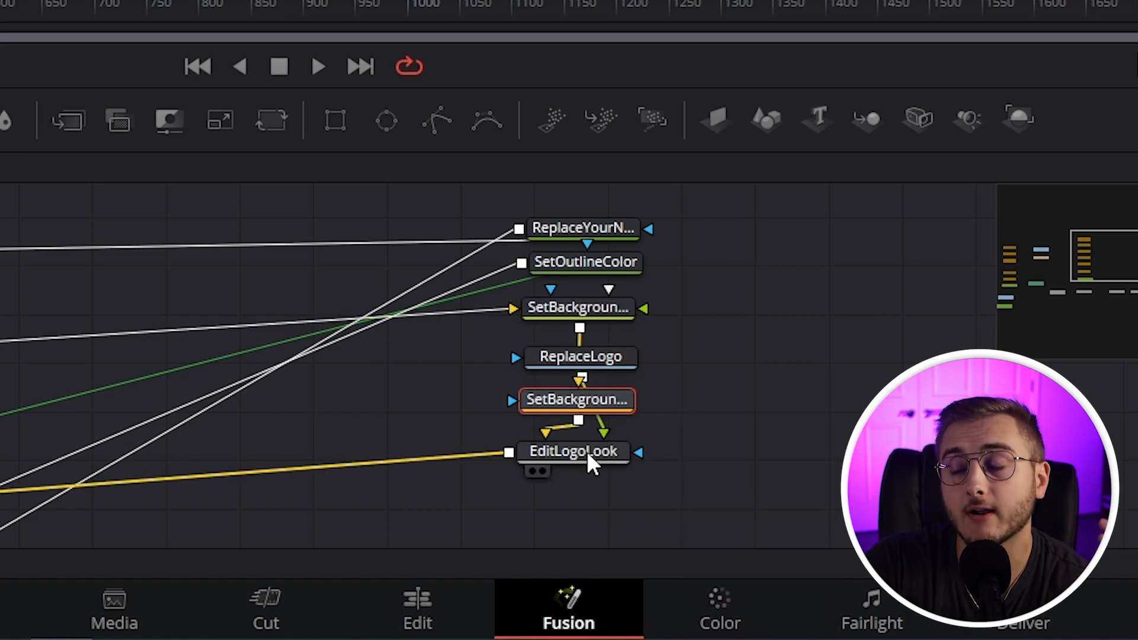
{"action": "left_click", "coordinate": [562, 457]}
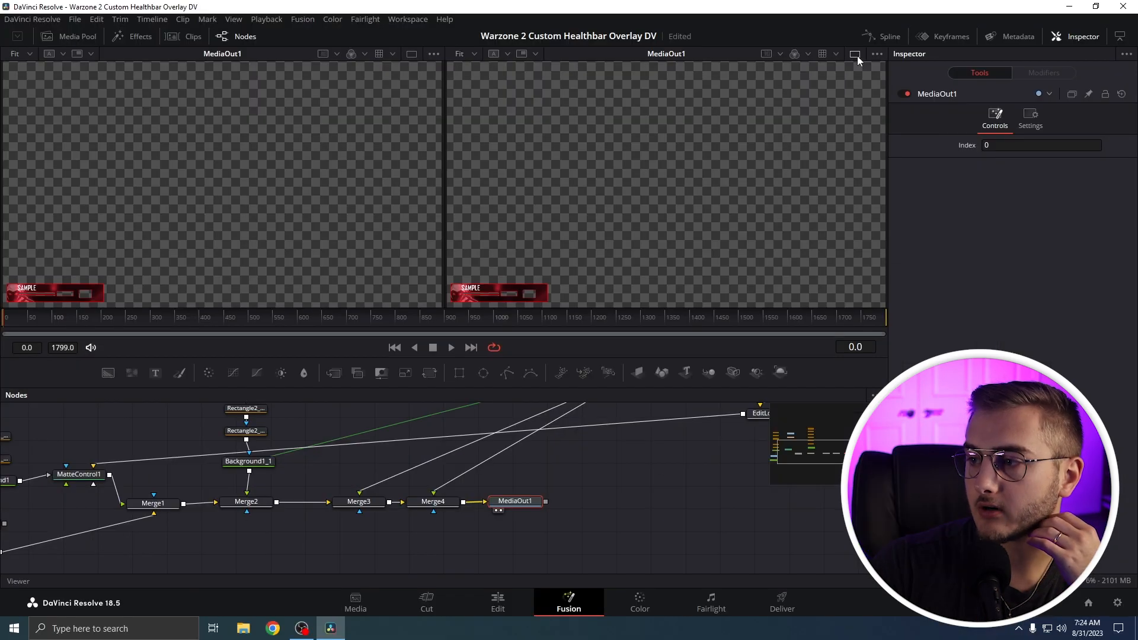
Switch the dual viewers to a single viewer showing the MediaOut1 output
{"action": "left_click", "coordinate": [855, 54]}
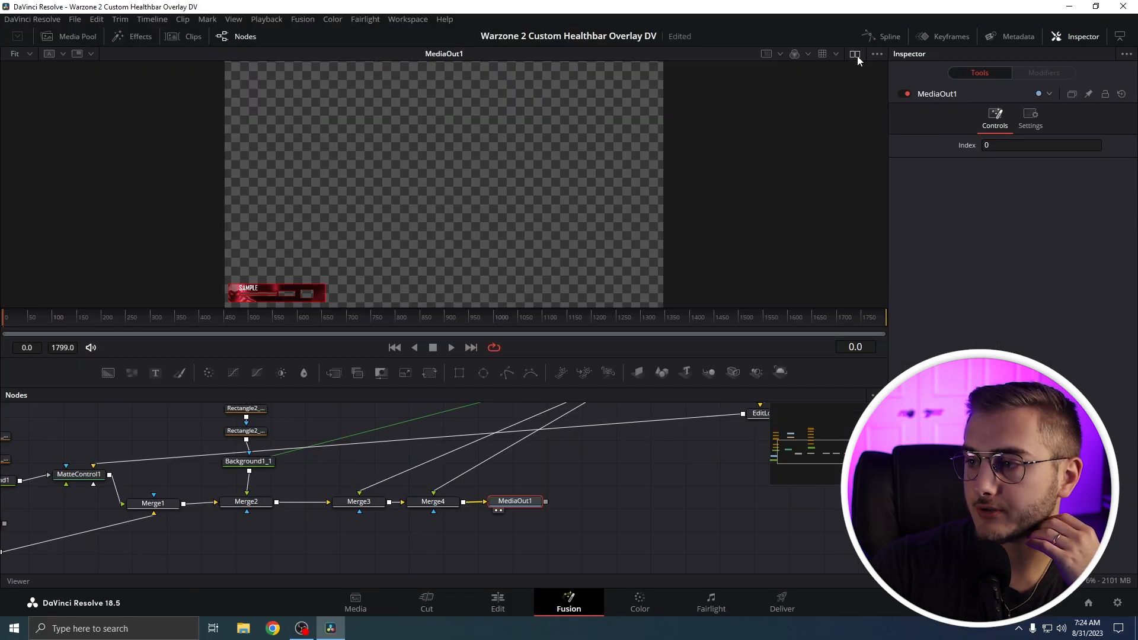
{"action": "left_click", "coordinate": [856, 55]}
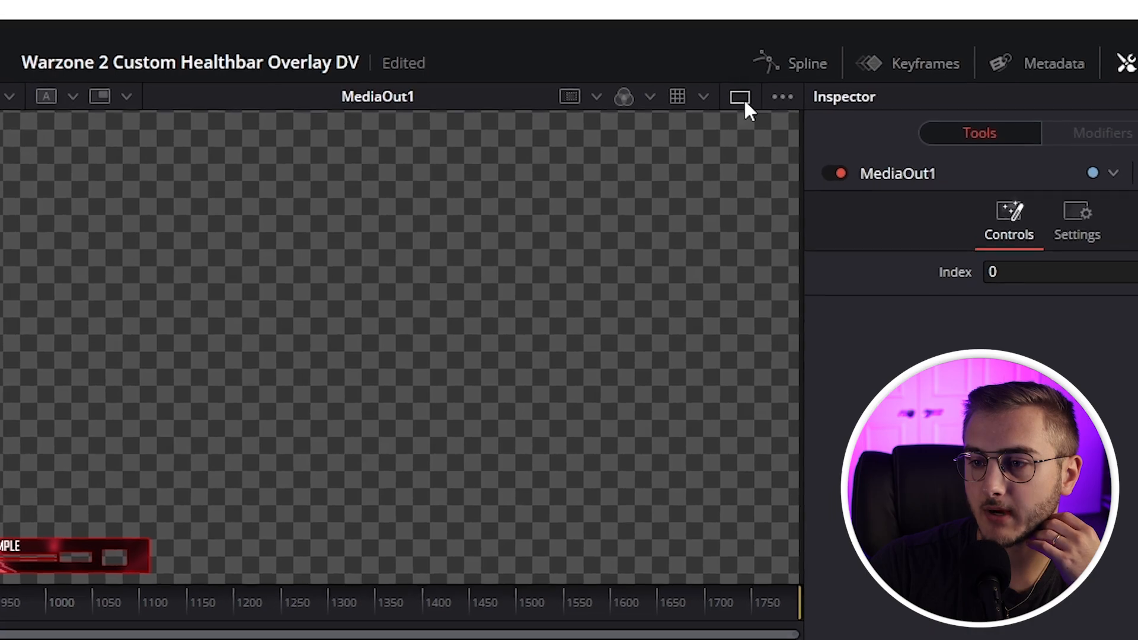
{"action": "left_click", "coordinate": [746, 101]}
{"action": "left_click", "coordinate": [746, 102]}
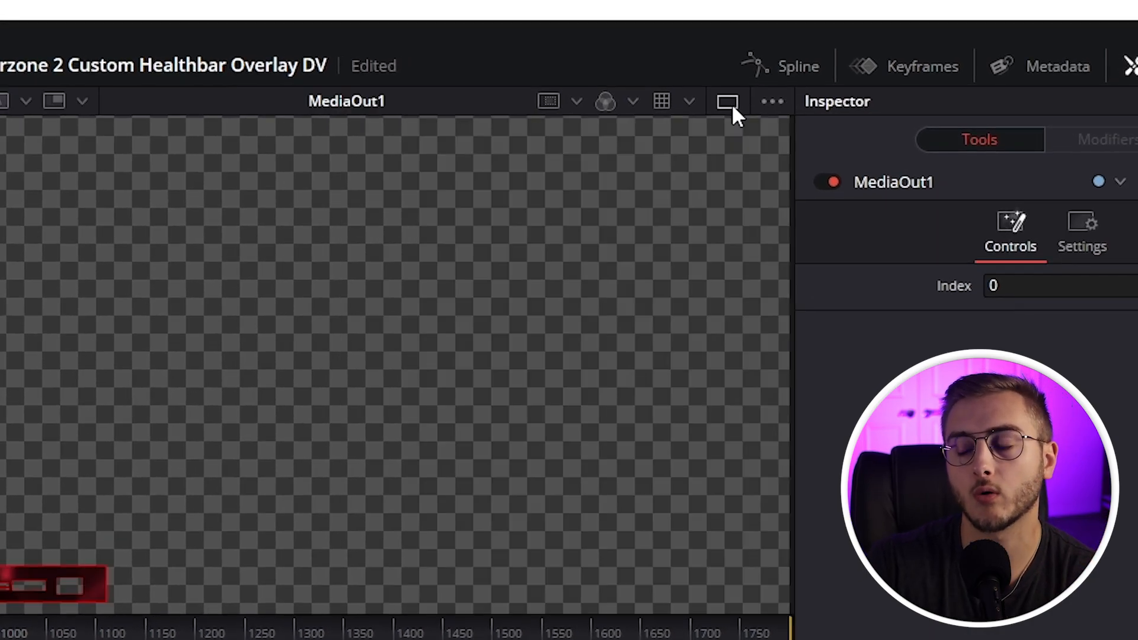
{"action": "left_click", "coordinate": [733, 107]}
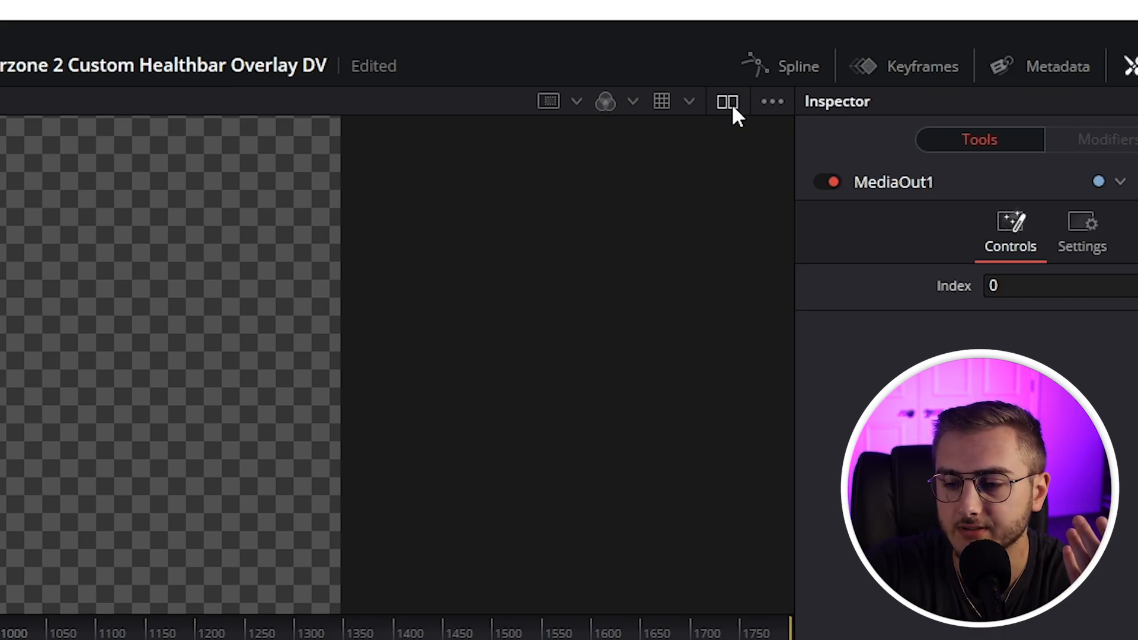
{"action": "left_click", "coordinate": [732, 103]}
{"action": "left_click", "coordinate": [732, 104]}
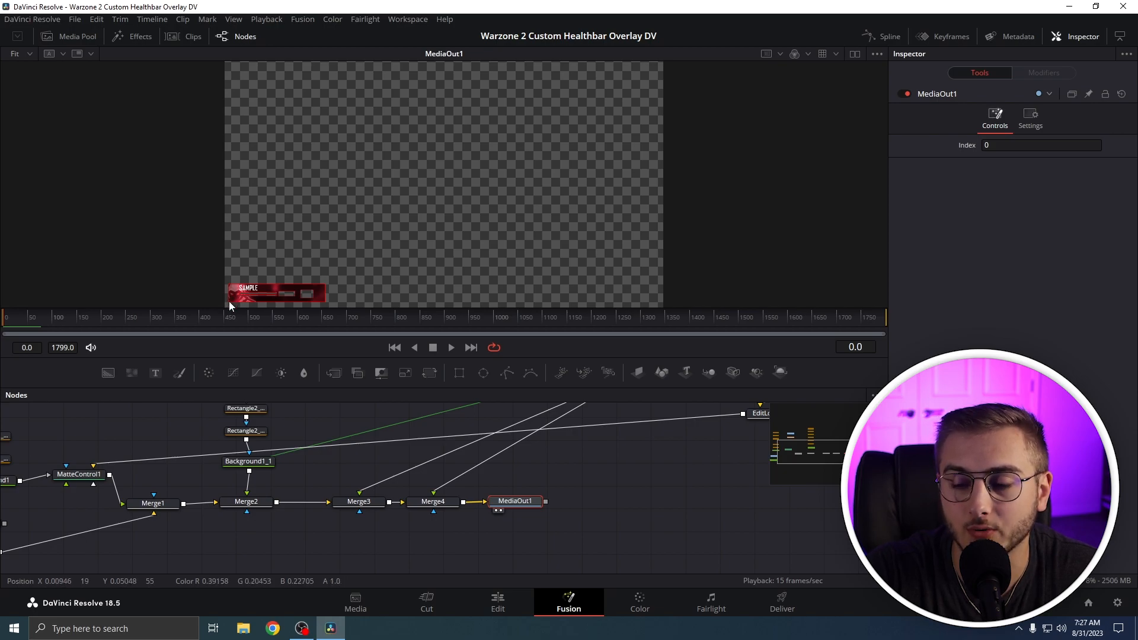
Replace the SAMPLE text of the ReplaceYourName node with the person's first name
{"action": "scroll", "coordinate": [228, 303], "scroll_direction": "up", "scroll_amount": 5}
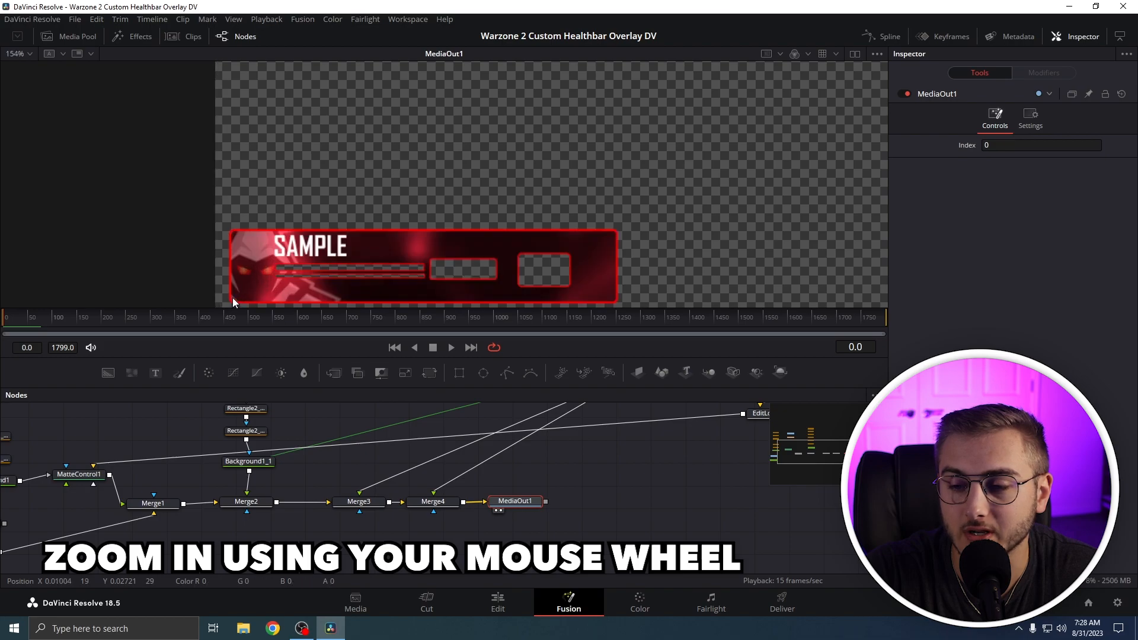
{"action": "scroll", "coordinate": [232, 302], "scroll_direction": "up", "scroll_amount": 2}
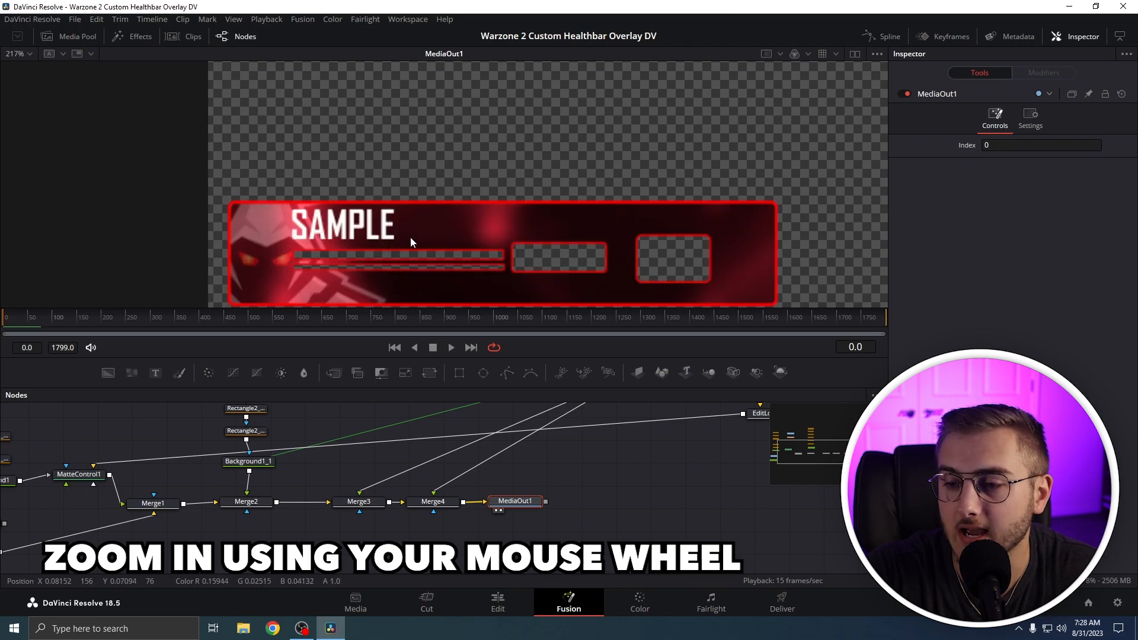
{"action": "scroll", "coordinate": [410, 237], "scroll_direction": "down", "scroll_amount": 2}
{"action": "scroll", "coordinate": [411, 237], "scroll_direction": "down", "scroll_amount": 2}
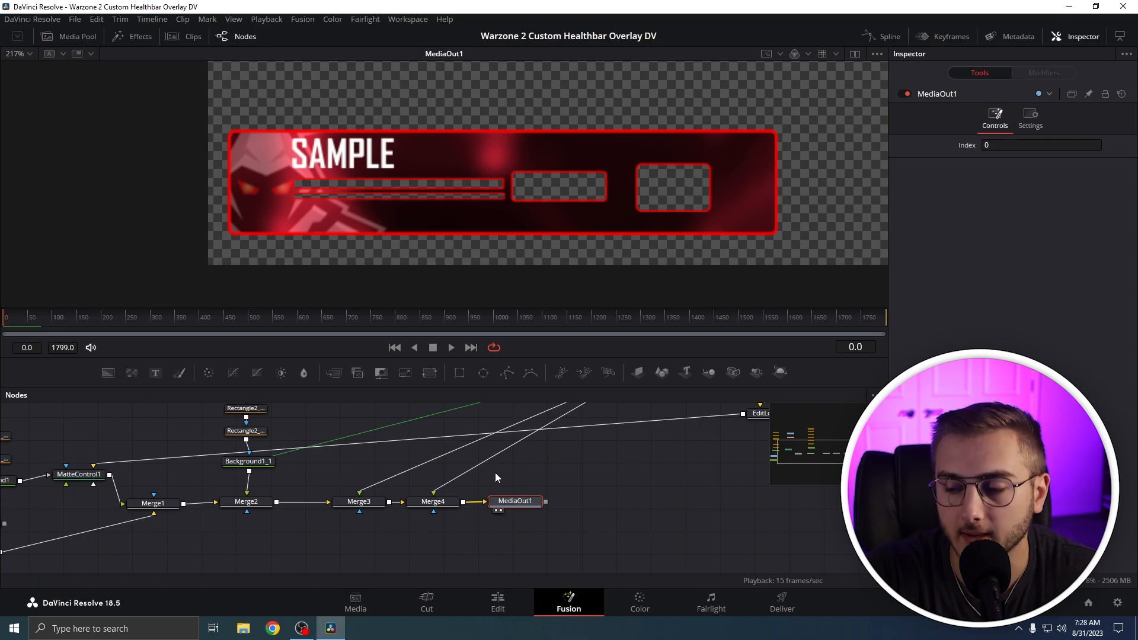
{"action": "left_click_drag", "start_coordinate": [647, 489], "coordinate": [294, 605]}
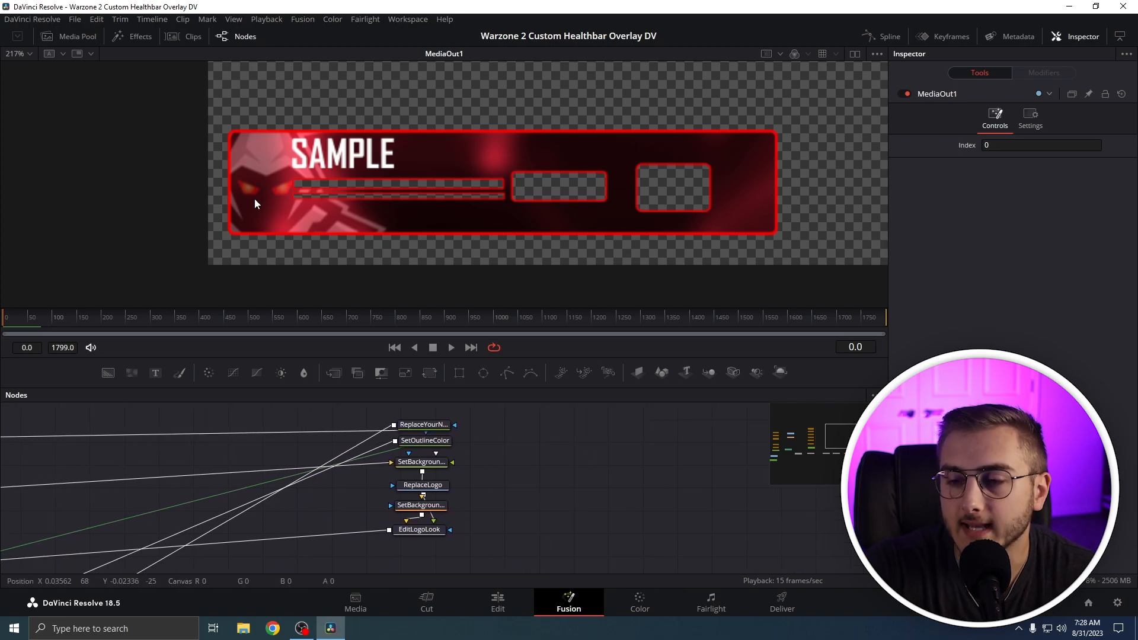
{"action": "left_click", "coordinate": [424, 425]}
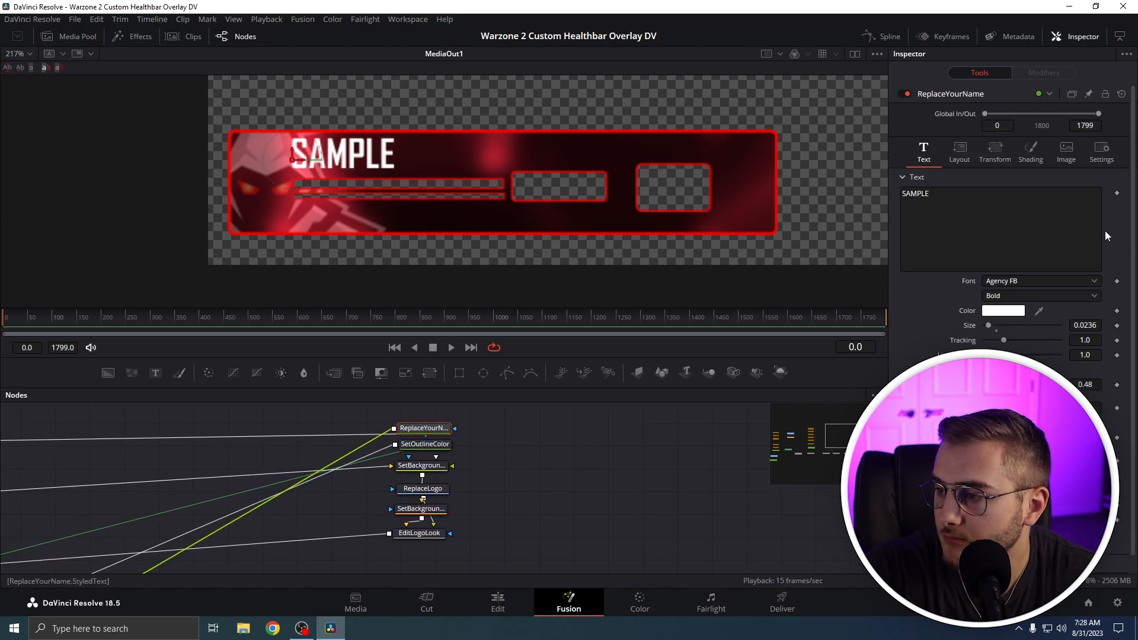
{"action": "double_click", "coordinate": [965, 194]}
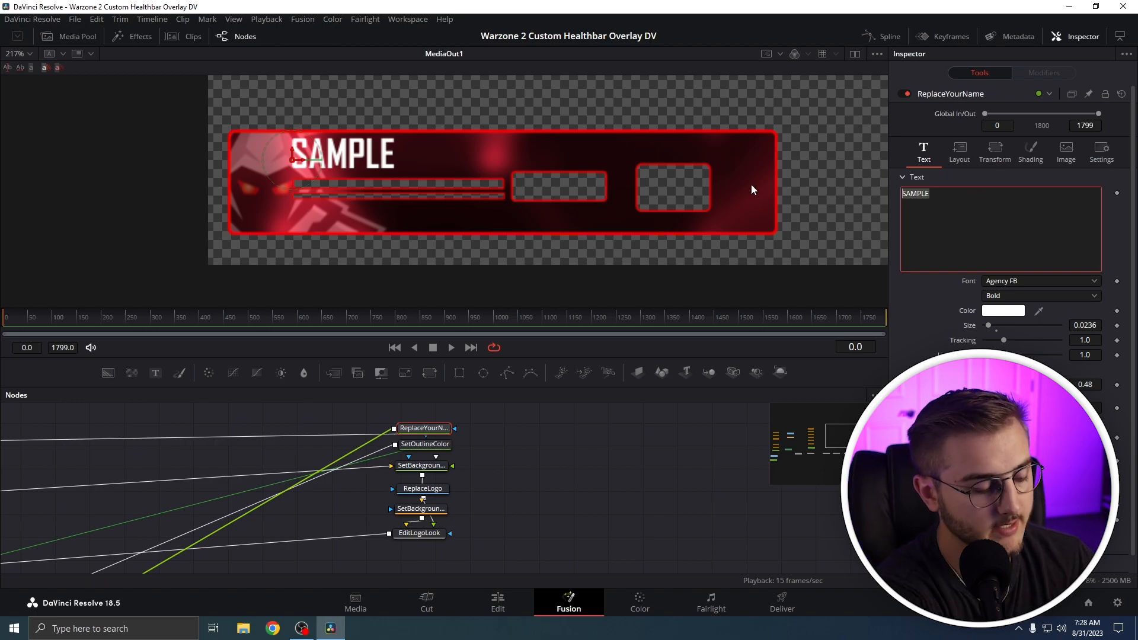
{"action": "type", "text": "Austin"}
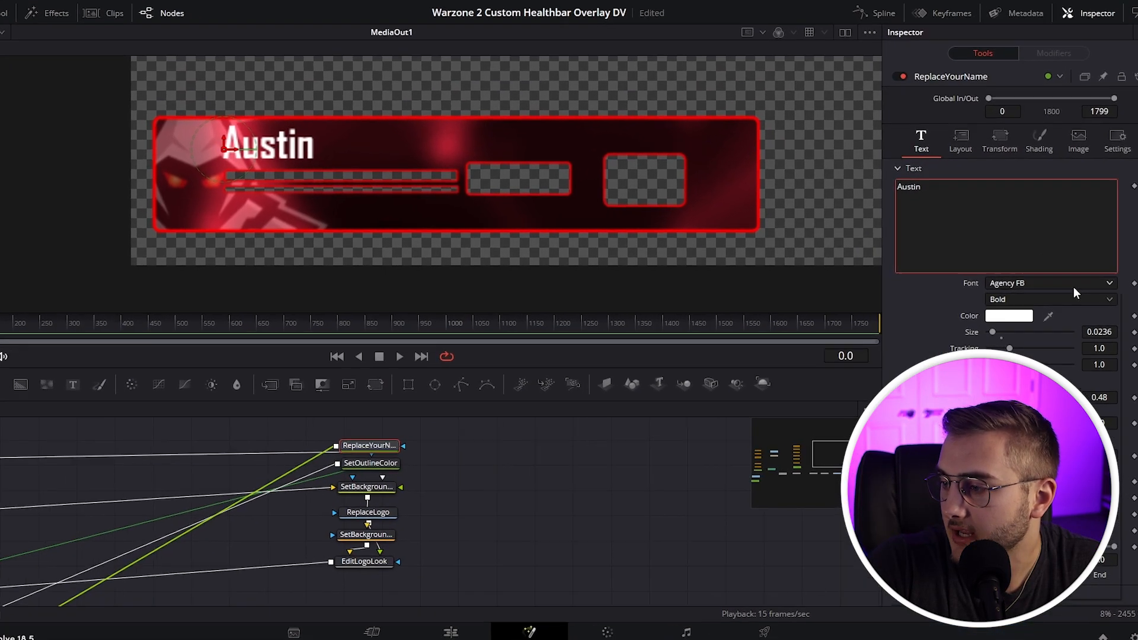
Set the name text's font to Bauhaus 93 Regular and enlarge its size to 0.0276
{"action": "left_click", "coordinate": [1074, 287]}
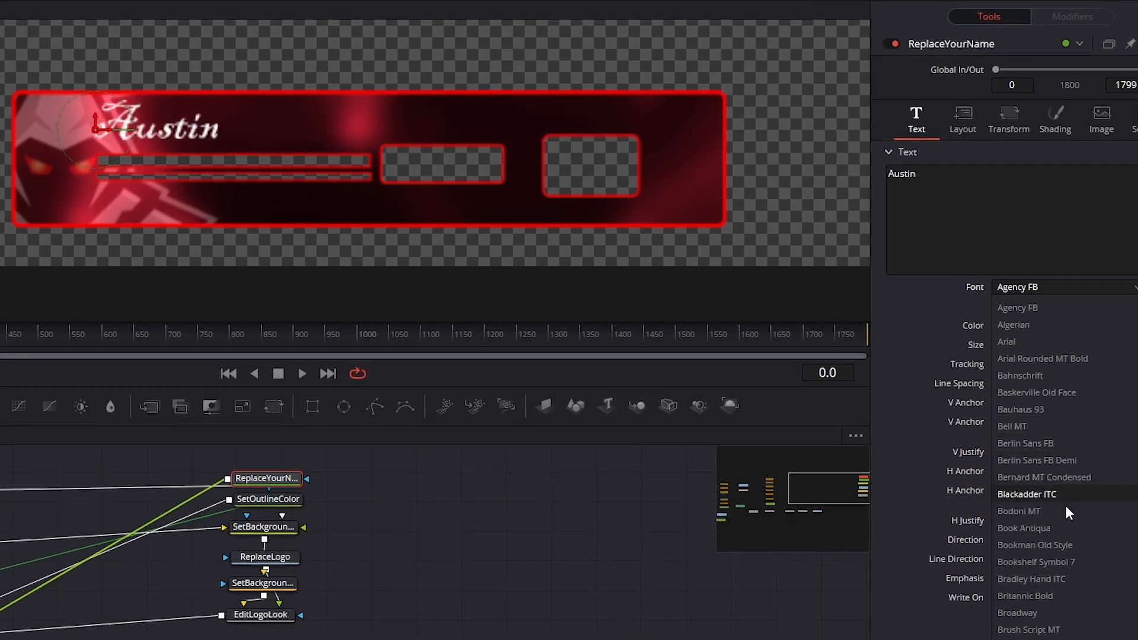
{"action": "scroll", "coordinate": [1066, 514], "scroll_direction": "down", "scroll_amount": 4}
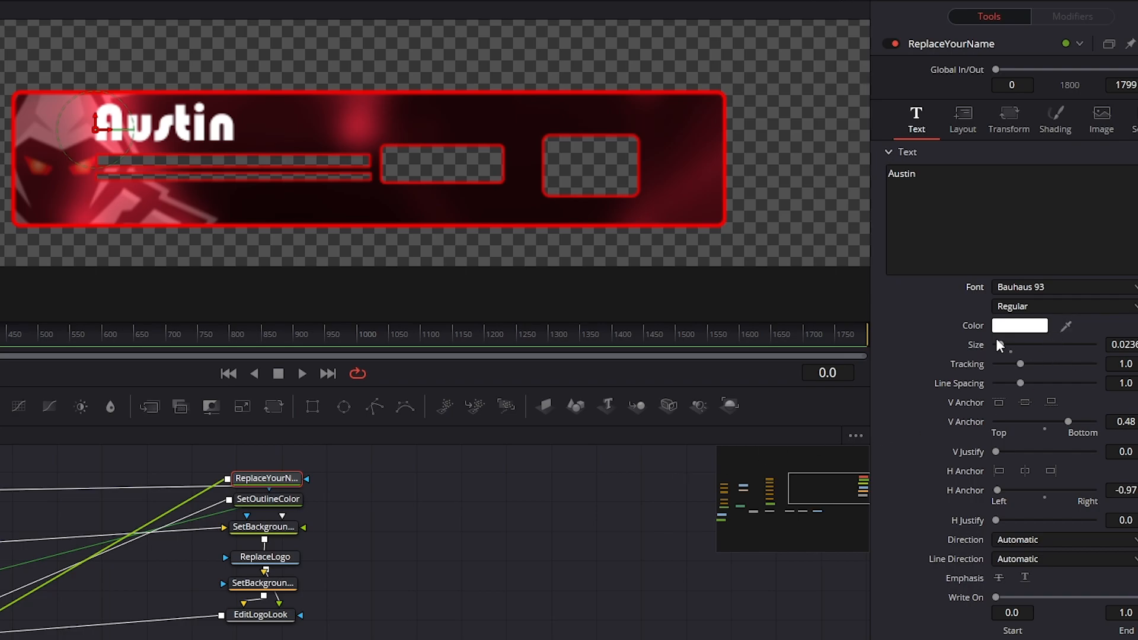
{"action": "mouse_move", "coordinate": [997, 341]}
{"action": "left_mouse_down"}
{"action": "mouse_move", "coordinate": [1016, 339]}
{"action": "mouse_move", "coordinate": [1006, 343]}
{"action": "left_mouse_up"}
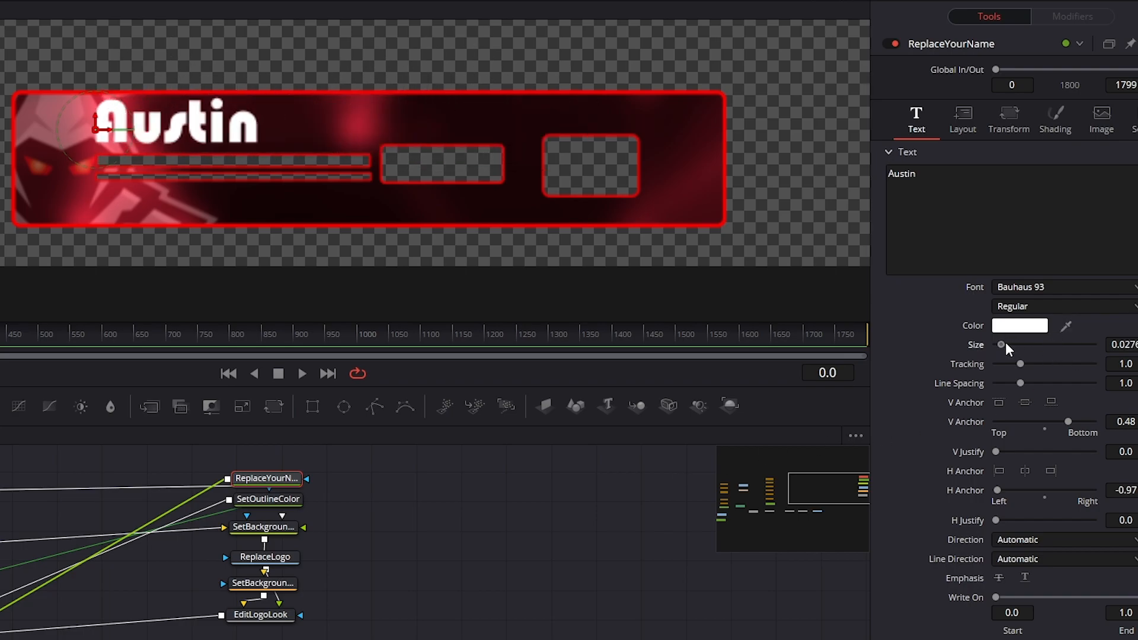
Keep the name text white, set its line spacing to 0.976, and shift it slightly down in the healthbar
{"action": "left_click", "coordinate": [1020, 325]}
{"action": "left_click_drag", "start_coordinate": [520, 249], "coordinate": [603, 285]}
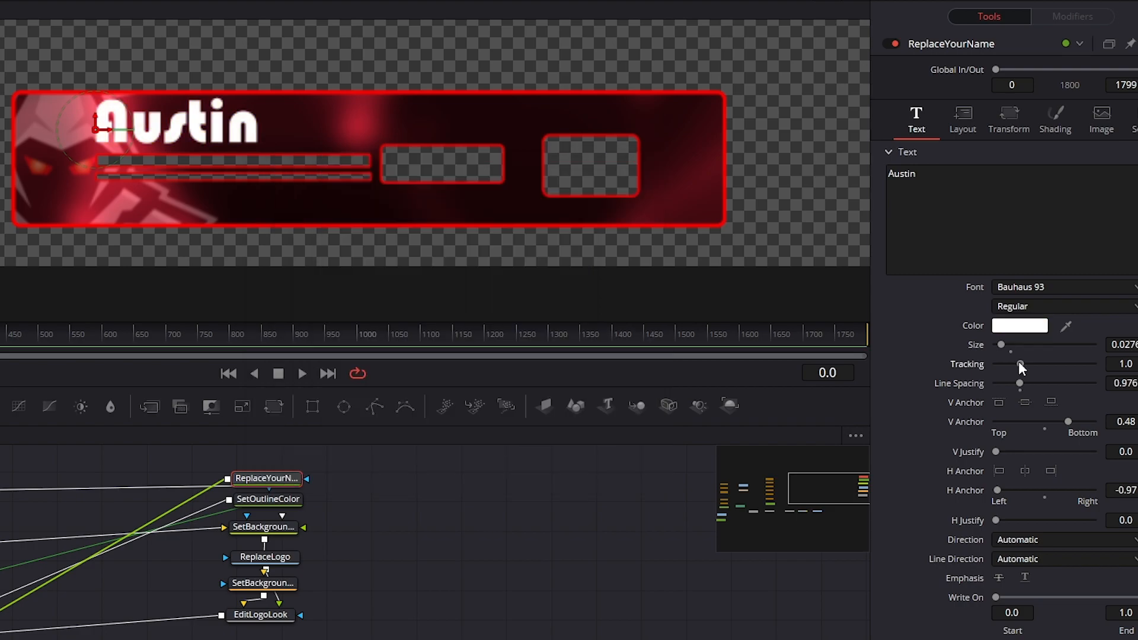
{"action": "left_click_drag", "start_coordinate": [1019, 361], "coordinate": [1020, 361]}
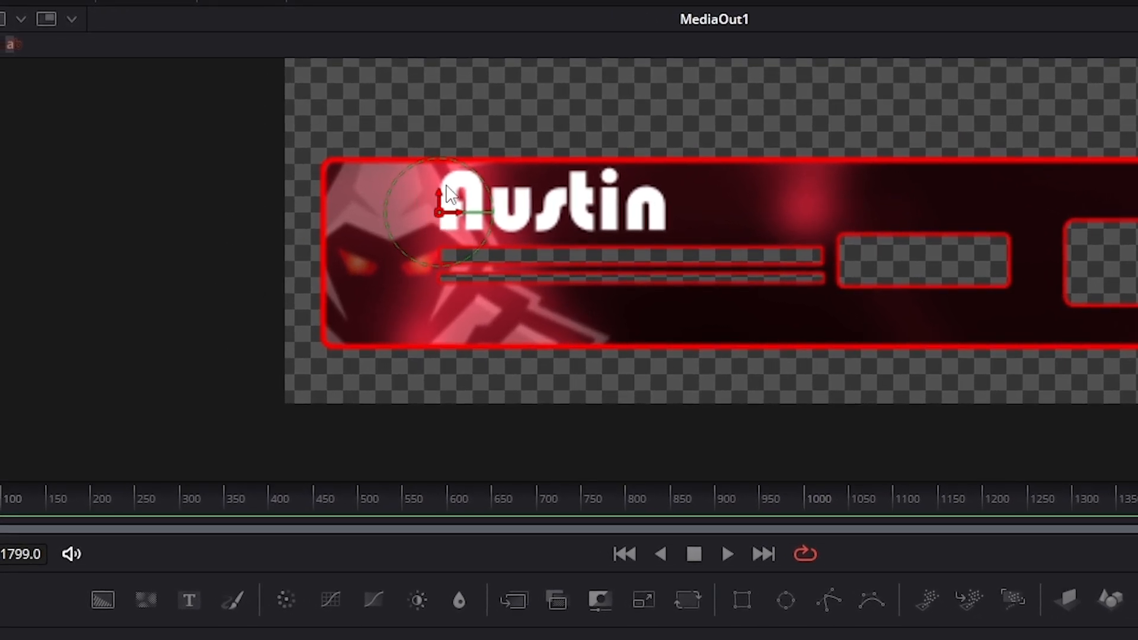
{"action": "mouse_move", "coordinate": [454, 215]}
{"action": "left_mouse_down"}
{"action": "mouse_move", "coordinate": [474, 214]}
{"action": "mouse_move", "coordinate": [441, 221]}
{"action": "left_mouse_up"}
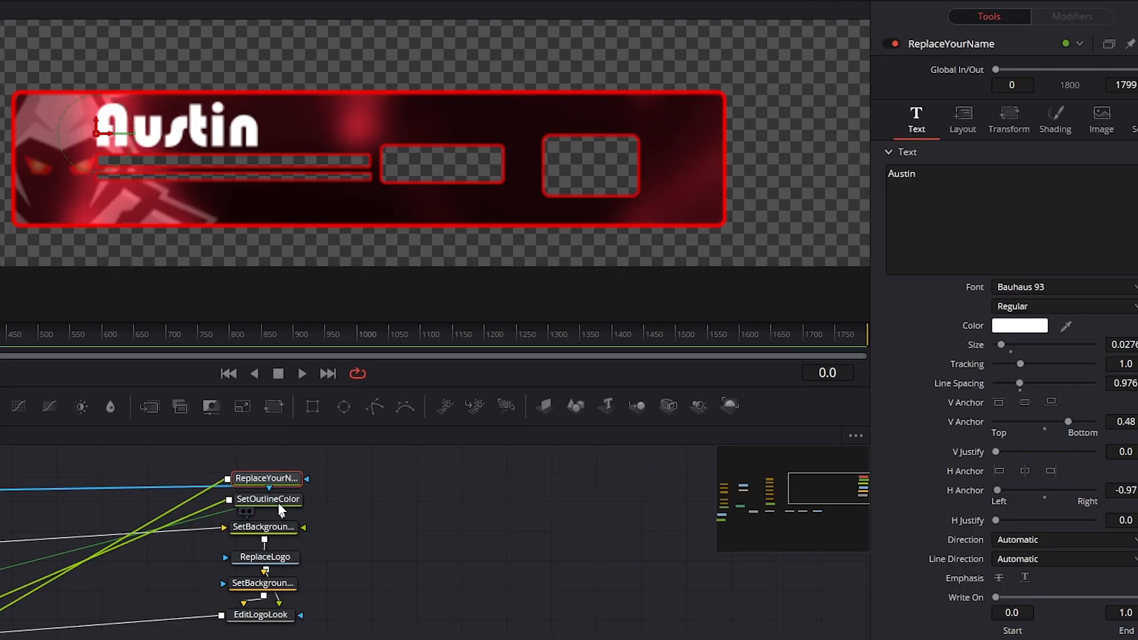
Set the SetOutlineColor node's solid color to a slightly transparent purple with red 0.244, green 0.0, blue 0.701 and alpha 0.85
{"action": "left_click", "coordinate": [433, 447]}
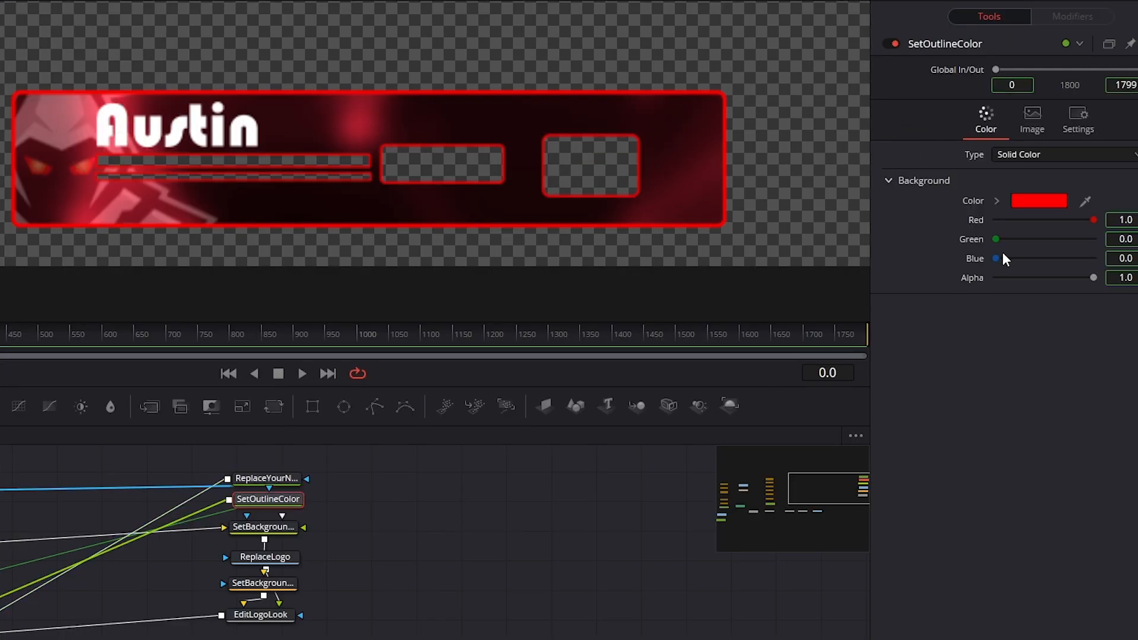
{"action": "left_click_drag", "start_coordinate": [1094, 220], "coordinate": [941, 233]}
{"action": "key", "text": "ctrl+z"}
{"action": "left_click_drag", "start_coordinate": [994, 259], "coordinate": [1100, 259]}
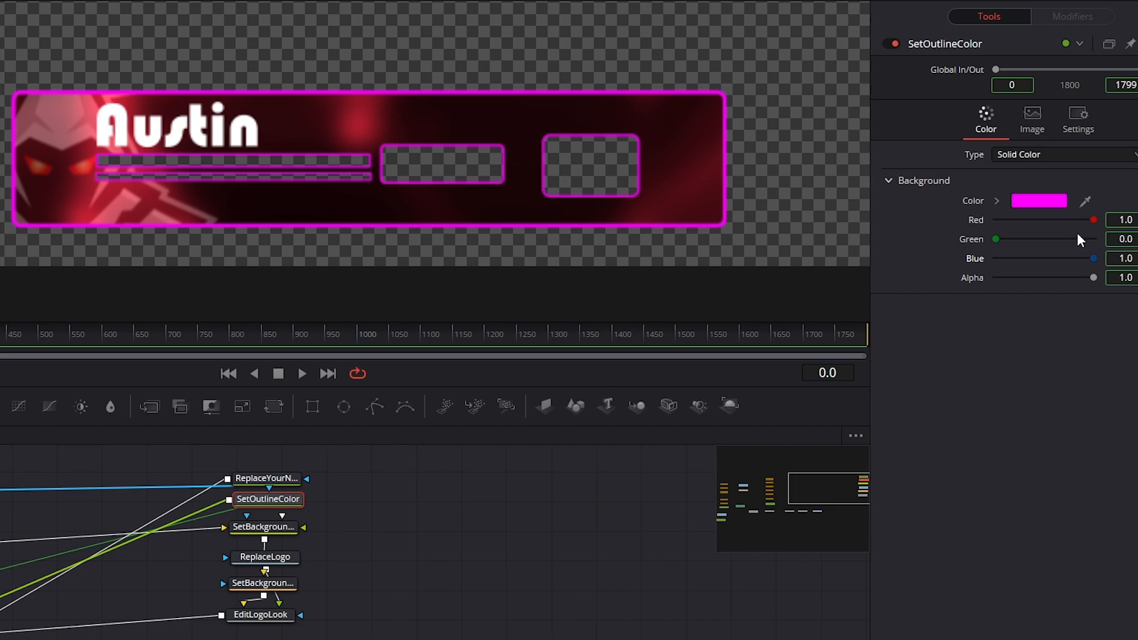
{"action": "left_click_drag", "start_coordinate": [1094, 220], "coordinate": [1051, 220]}
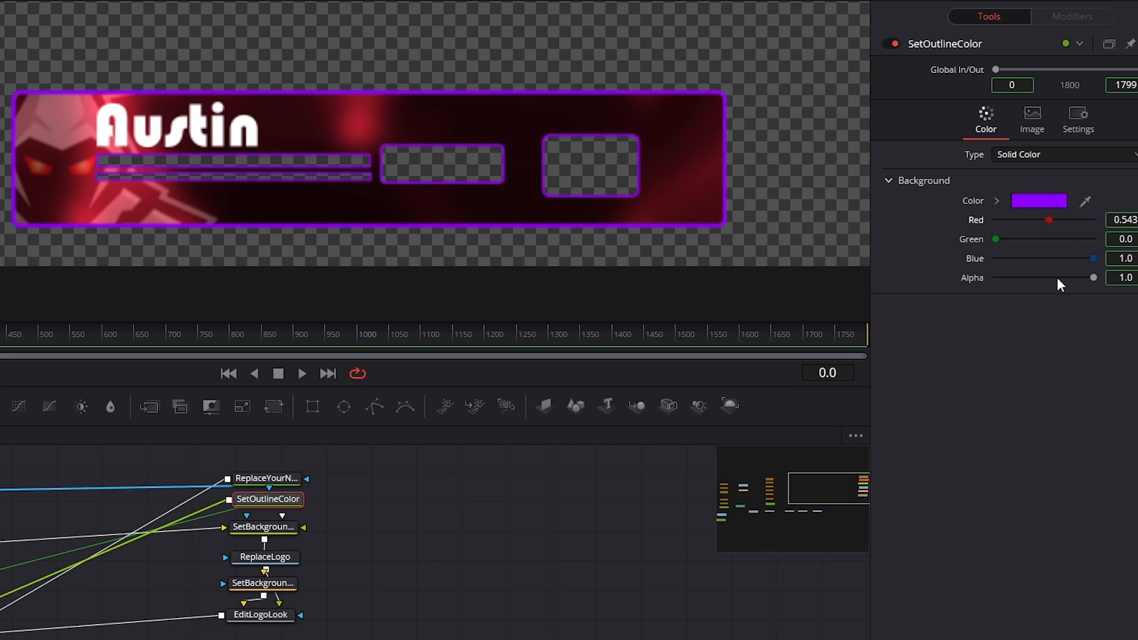
{"action": "left_click_drag", "start_coordinate": [1093, 277], "coordinate": [992, 276]}
{"action": "left_click_drag", "start_coordinate": [827, 264], "coordinate": [951, 279]}
{"action": "left_click_drag", "start_coordinate": [1094, 259], "coordinate": [911, 262]}
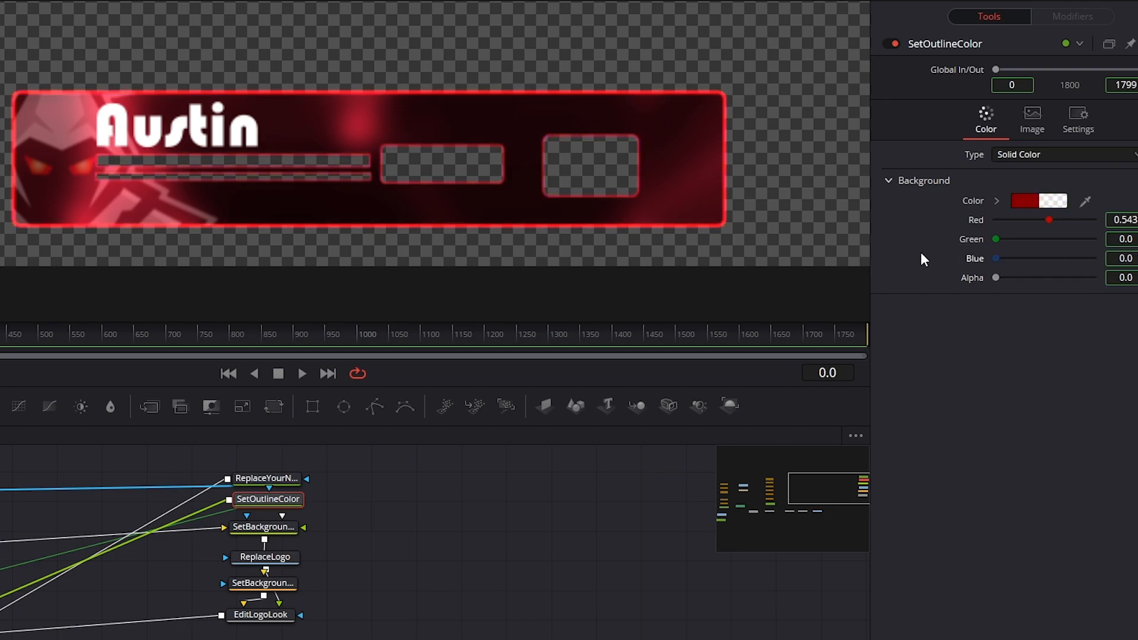
{"action": "left_click_drag", "start_coordinate": [1049, 220], "coordinate": [962, 216]}
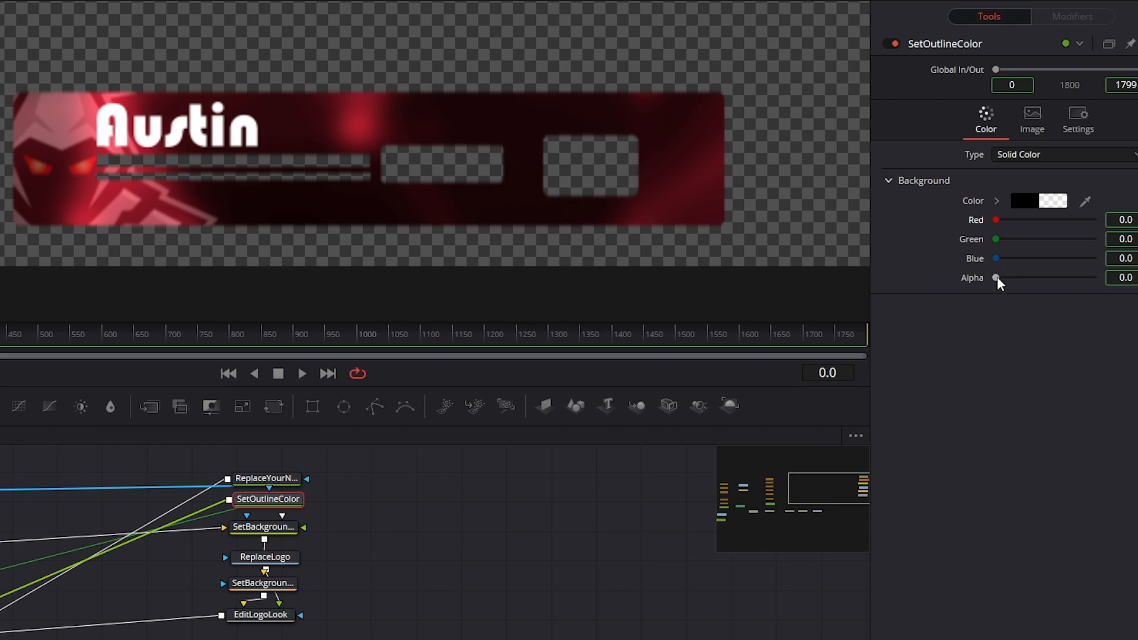
{"action": "left_click_drag", "start_coordinate": [997, 277], "coordinate": [1080, 283]}
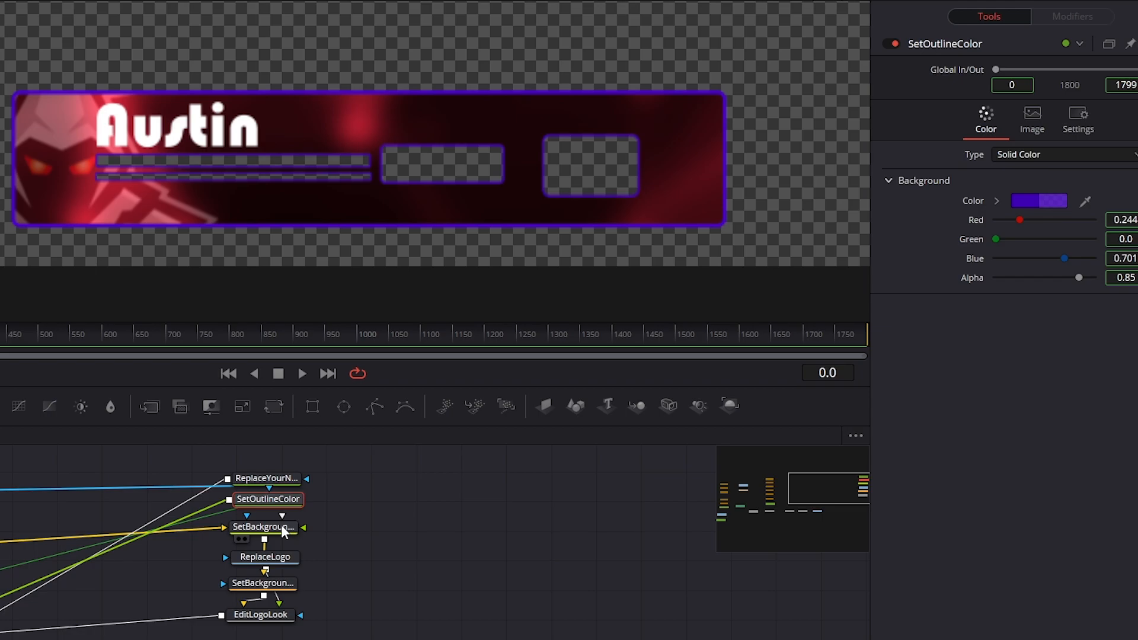
Tint the SetBackgroundColor node blue-violet with tint -1.2185 and strength 0.4909
{"action": "left_click", "coordinate": [281, 527]}
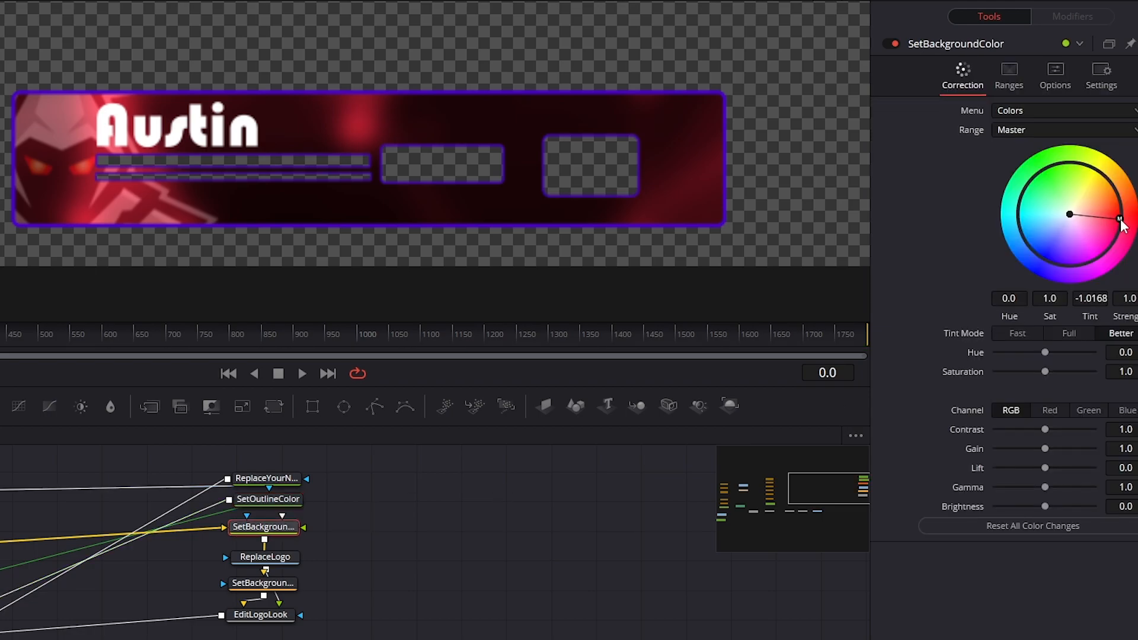
{"action": "mouse_move", "coordinate": [1083, 233]}
{"action": "left_mouse_down"}
{"action": "mouse_move", "coordinate": [1062, 252]}
{"action": "mouse_move", "coordinate": [1075, 223]}
{"action": "mouse_move", "coordinate": [1109, 249]}
{"action": "mouse_move", "coordinate": [1125, 211]}
{"action": "mouse_move", "coordinate": [1054, 186]}
{"action": "mouse_move", "coordinate": [1070, 226]}
{"action": "mouse_move", "coordinate": [1061, 244]}
{"action": "mouse_move", "coordinate": [1068, 233]}
{"action": "mouse_move", "coordinate": [1077, 247]}
{"action": "left_mouse_up"}
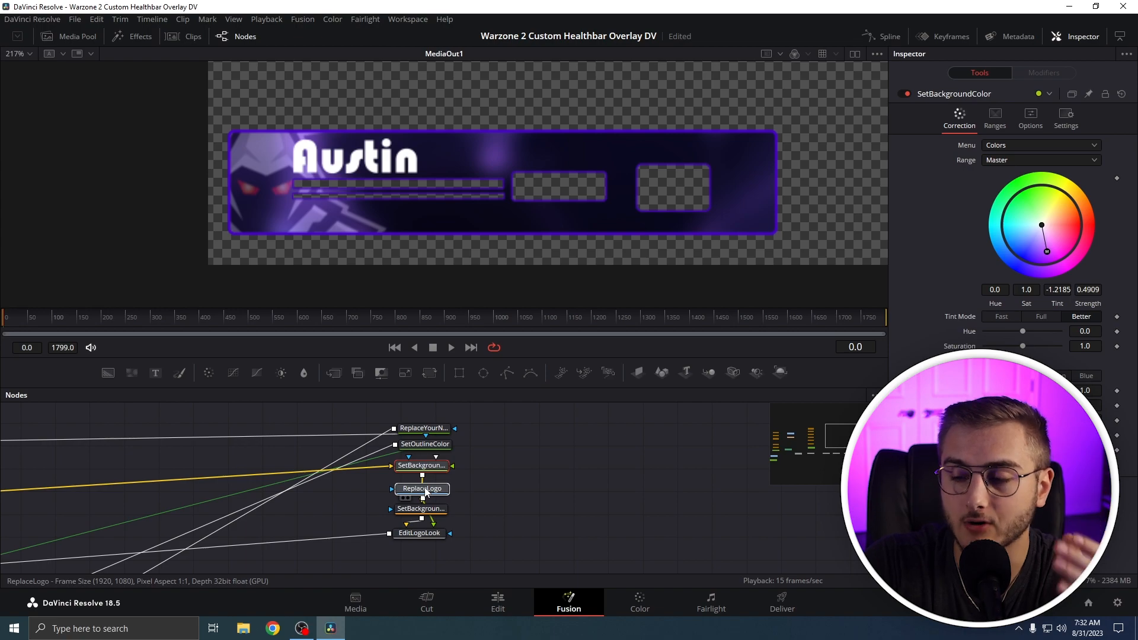
Move the ReplaceLogo node away from the node column and import adobe-photoshop-logo-0 from the Desktop as media
{"action": "left_click_drag", "start_coordinate": [426, 492], "coordinate": [564, 535]}
{"action": "left_click", "coordinate": [568, 534]}
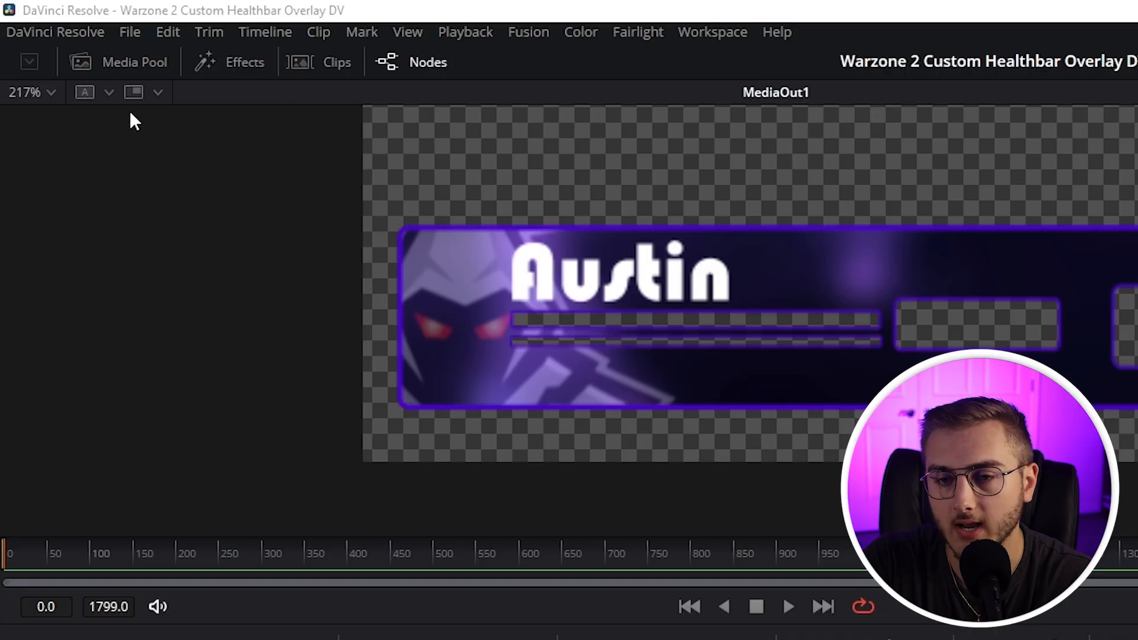
{"action": "left_click", "coordinate": [139, 63]}
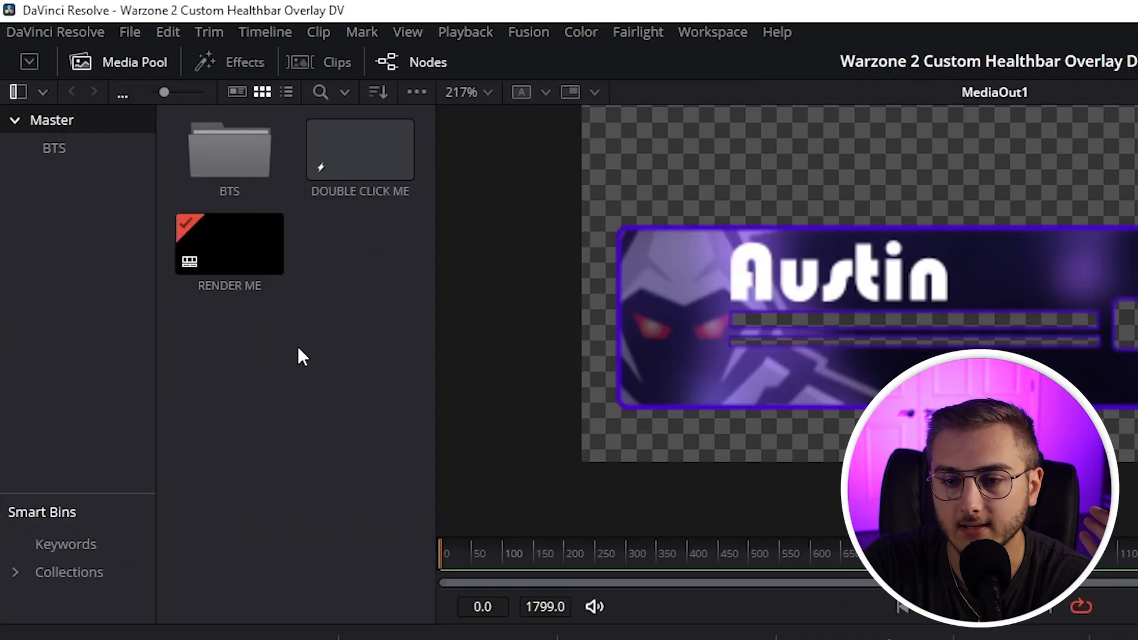
{"action": "right_click", "coordinate": [301, 349]}
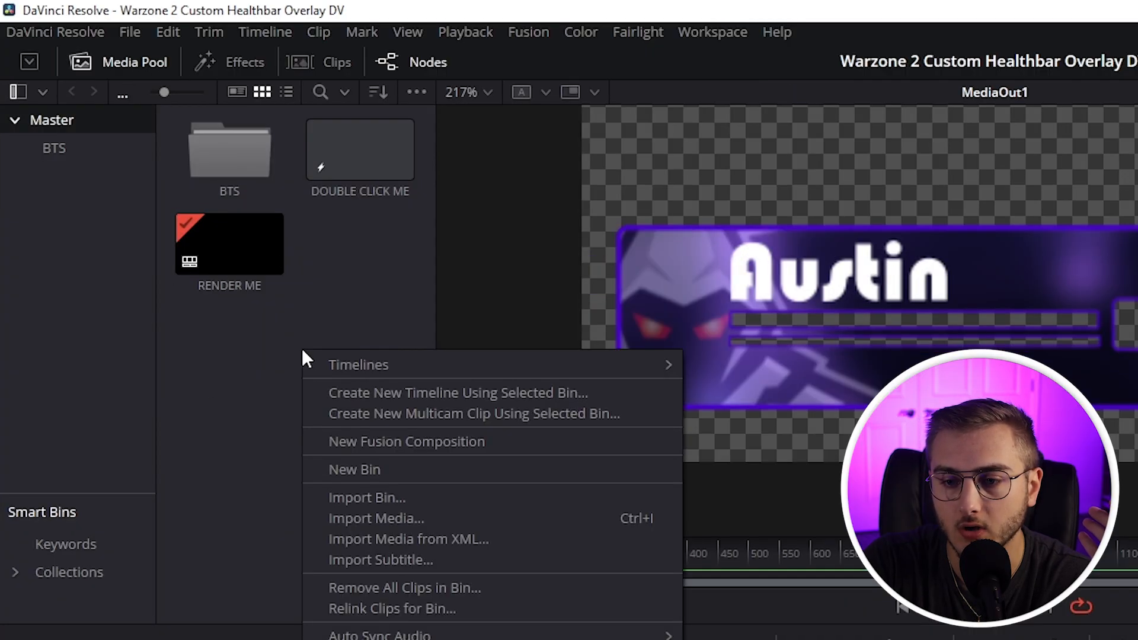
{"action": "left_click", "coordinate": [365, 521]}
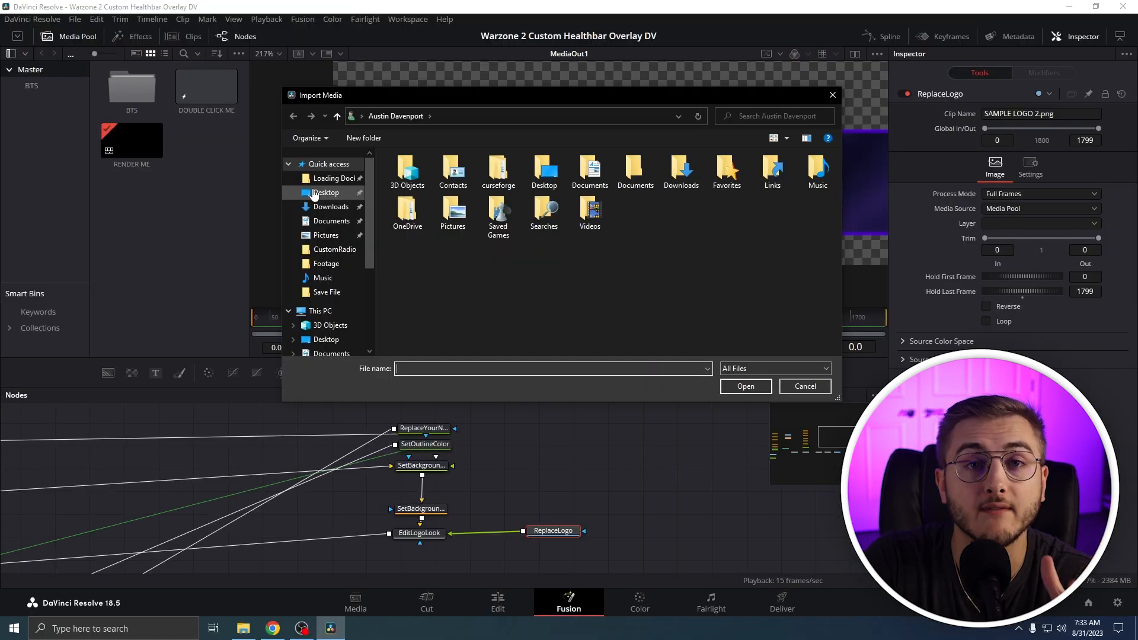
{"action": "left_click", "coordinate": [315, 194]}
{"action": "left_click", "coordinate": [454, 210]}
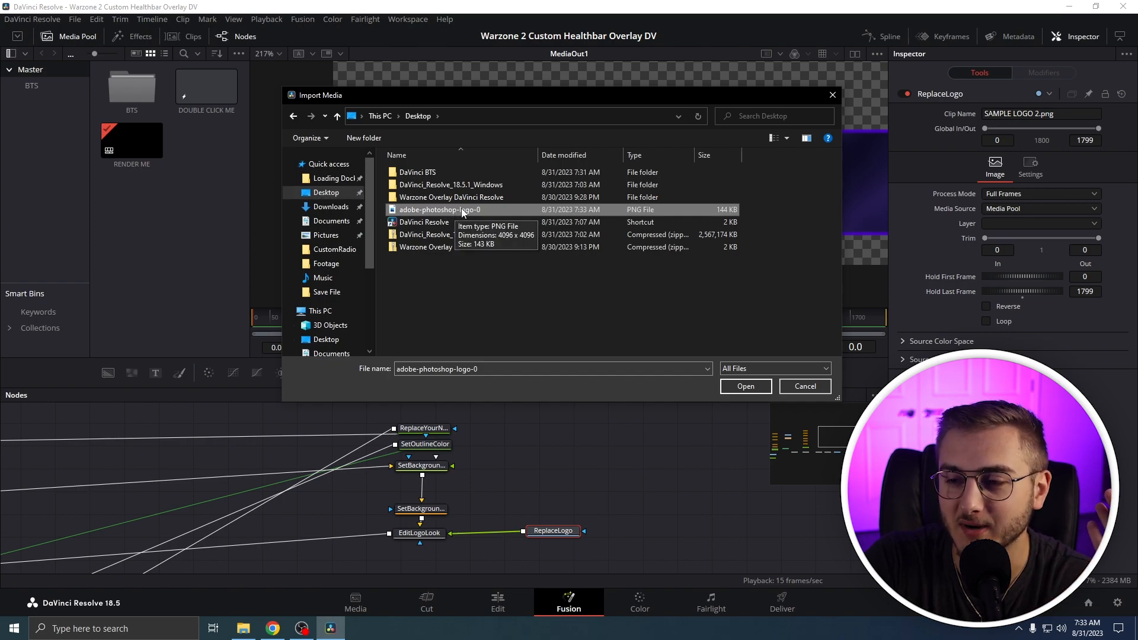
{"action": "double_click", "coordinate": [463, 210]}
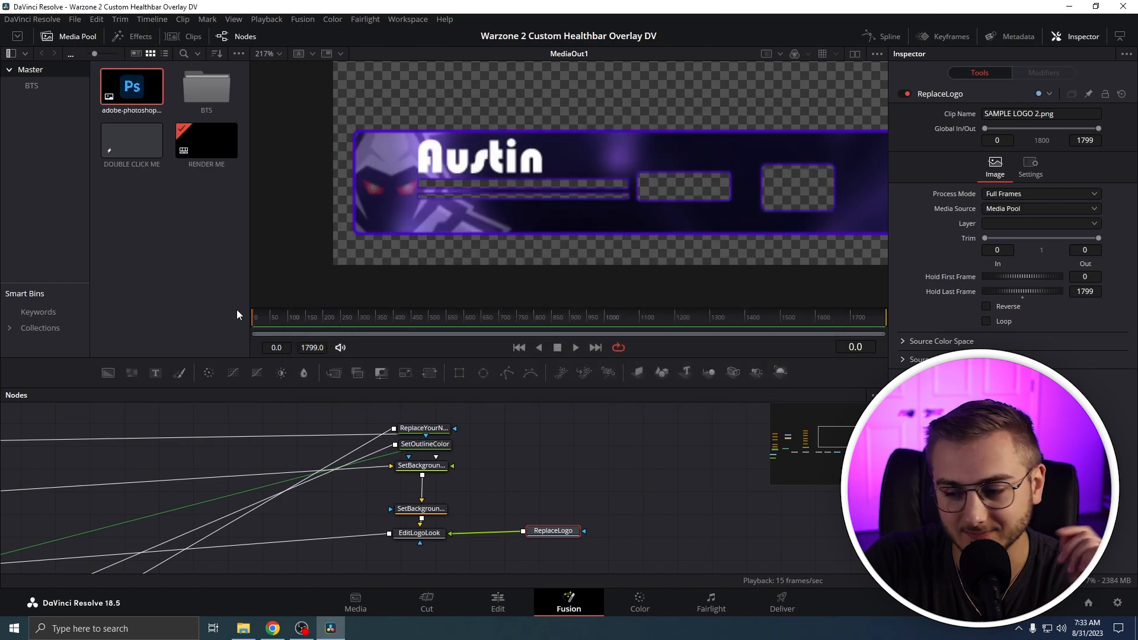
Add the imported Photoshop logo to the node graph and line it up directly above the ReplaceLogo node
{"action": "left_click_drag", "start_coordinate": [156, 124], "coordinate": [555, 509]}
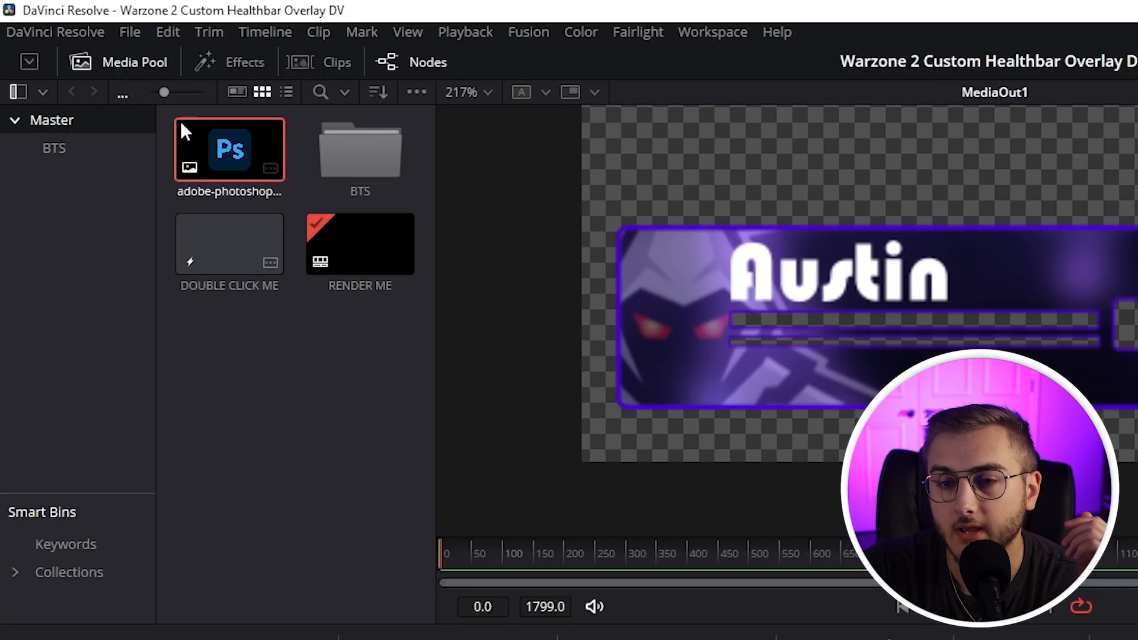
{"action": "left_click", "coordinate": [71, 34]}
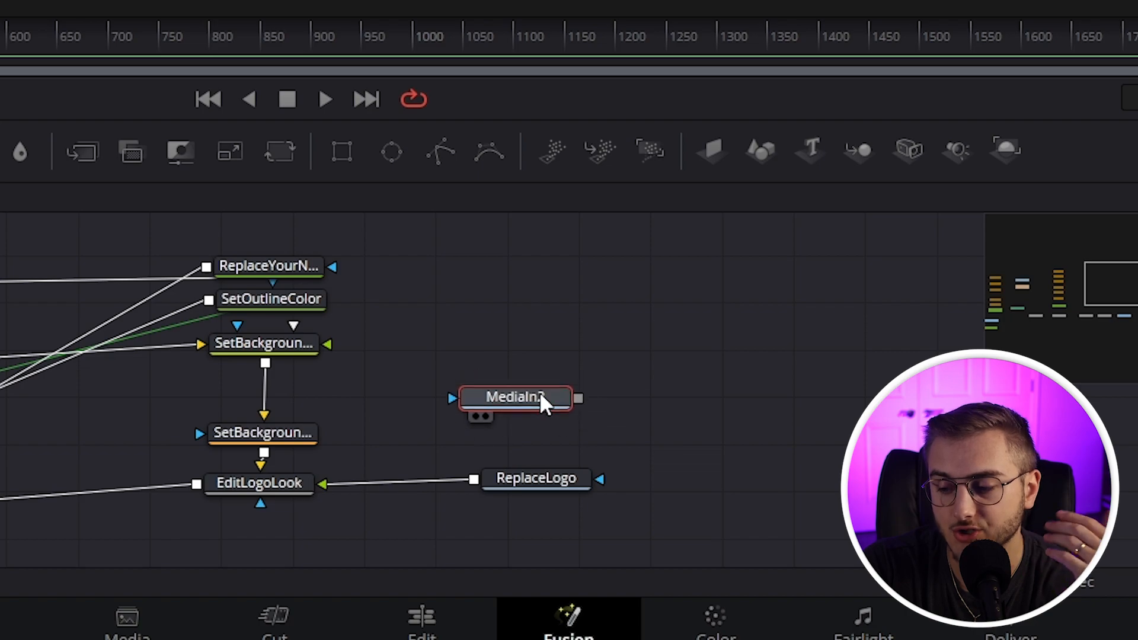
{"action": "left_click_drag", "start_coordinate": [539, 394], "coordinate": [560, 397]}
{"action": "mouse_move", "coordinate": [530, 492]}
{"action": "left_mouse_down"}
{"action": "mouse_move", "coordinate": [532, 474]}
{"action": "mouse_move", "coordinate": [533, 487]}
{"action": "left_mouse_up"}
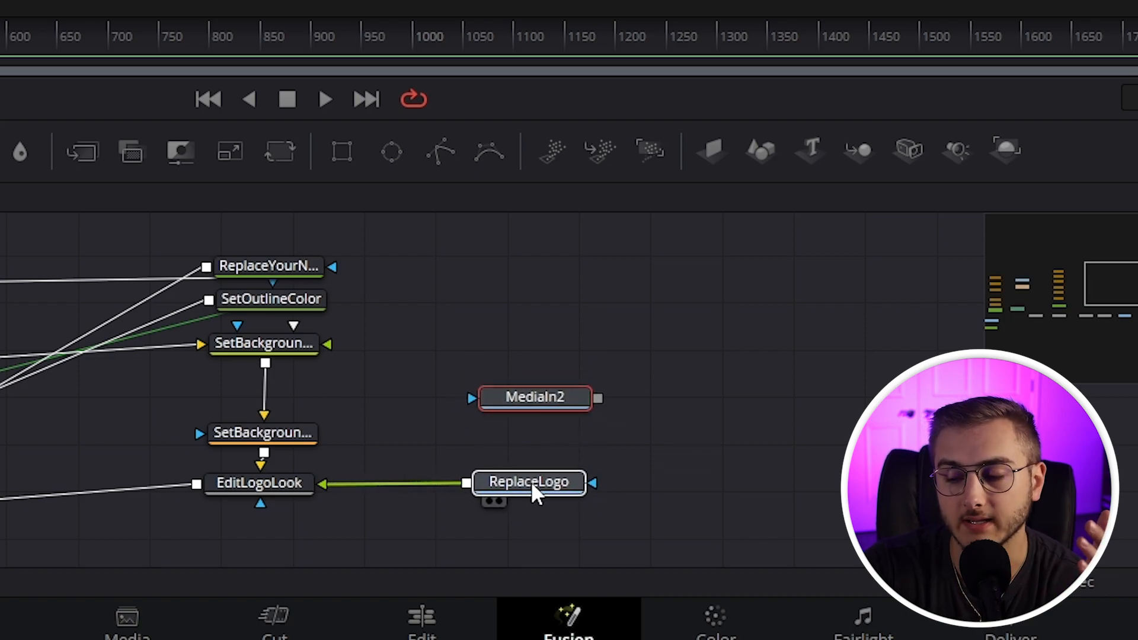
Delete the ReplaceLogo node and connect MediaIn2 to the EditLogoLook node in its place
{"action": "left_click", "coordinate": [533, 481]}
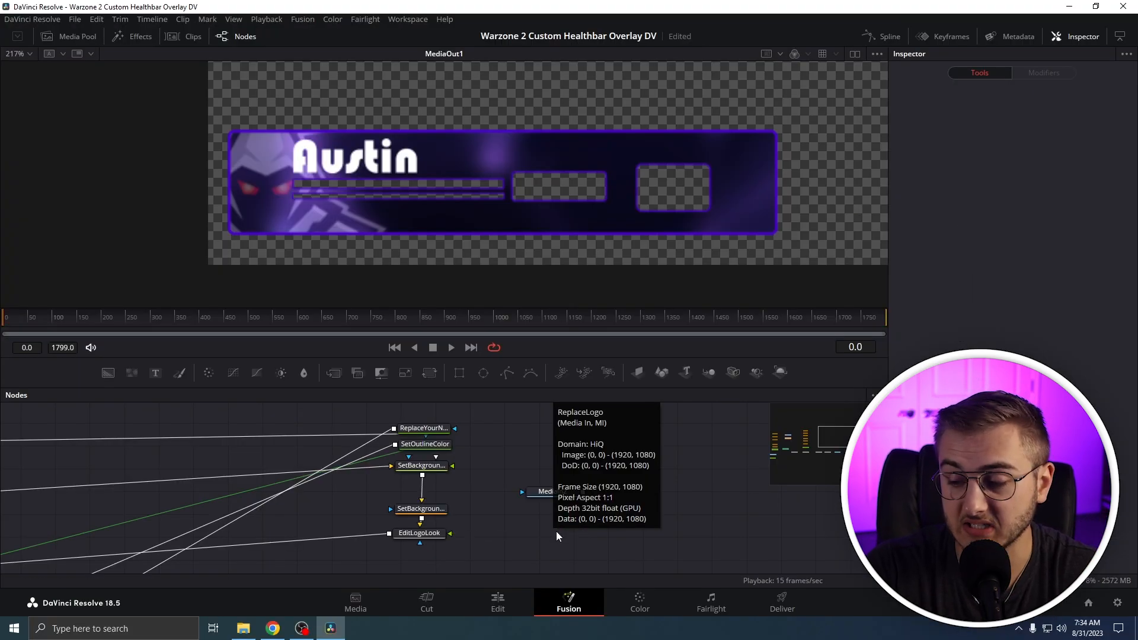
{"action": "key", "text": "Delete"}
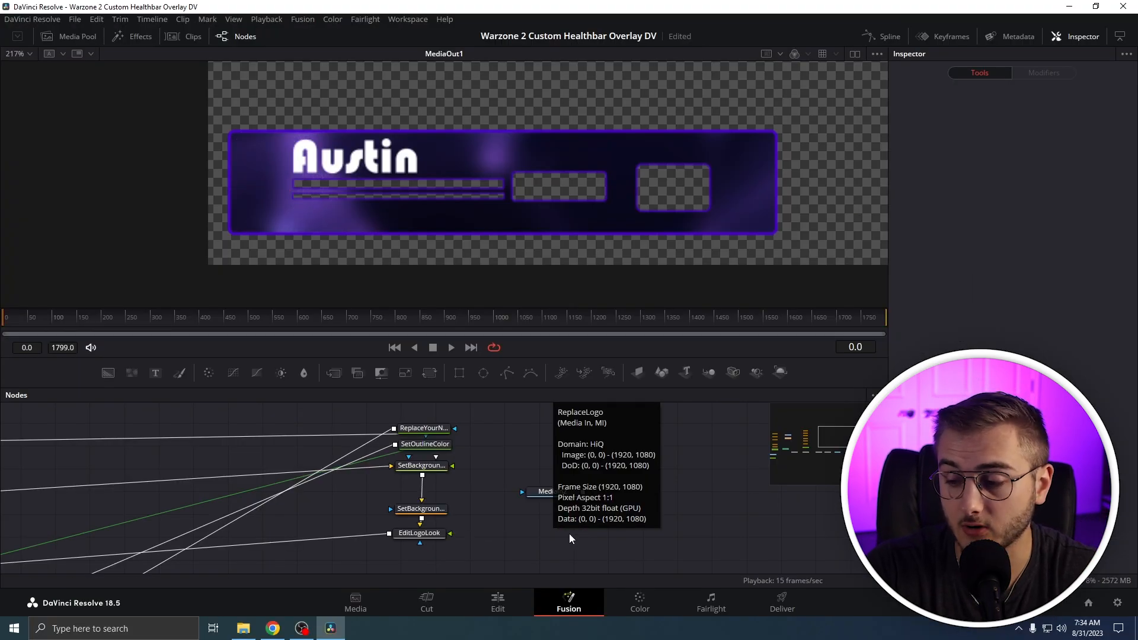
{"action": "left_click_drag", "start_coordinate": [557, 502], "coordinate": [449, 535]}
{"action": "left_click", "coordinate": [558, 529]}
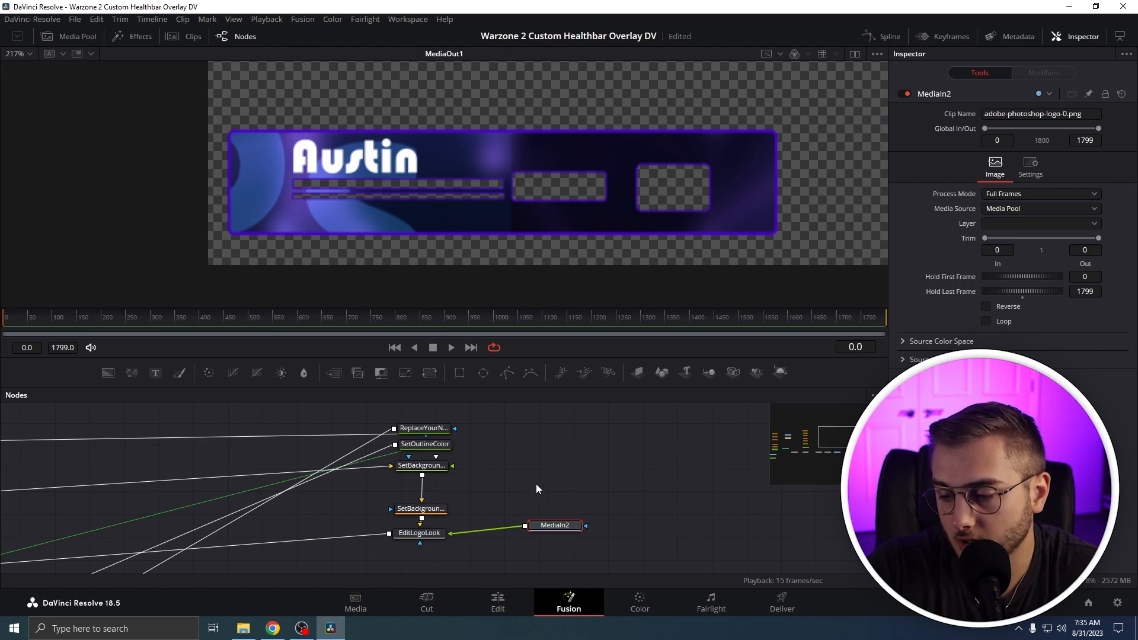
In EditLogoLook, set the logo's size to 0.08 and move its center to X 0.198356, Y 0.145464
{"action": "left_click", "coordinate": [421, 534]}
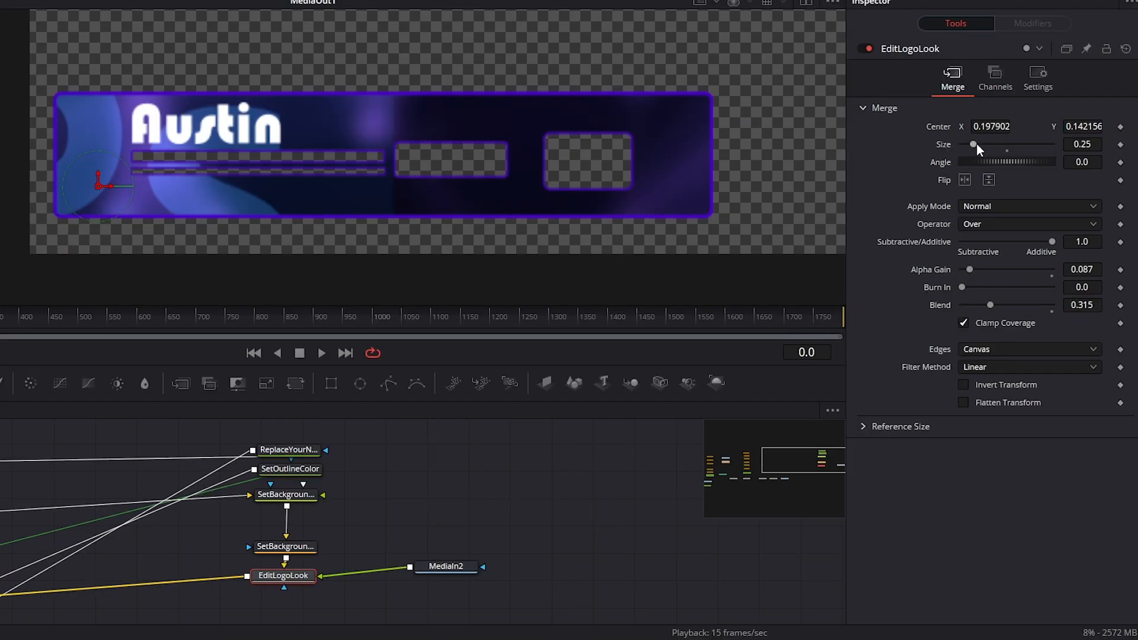
{"action": "left_click_drag", "start_coordinate": [976, 143], "coordinate": [966, 143]}
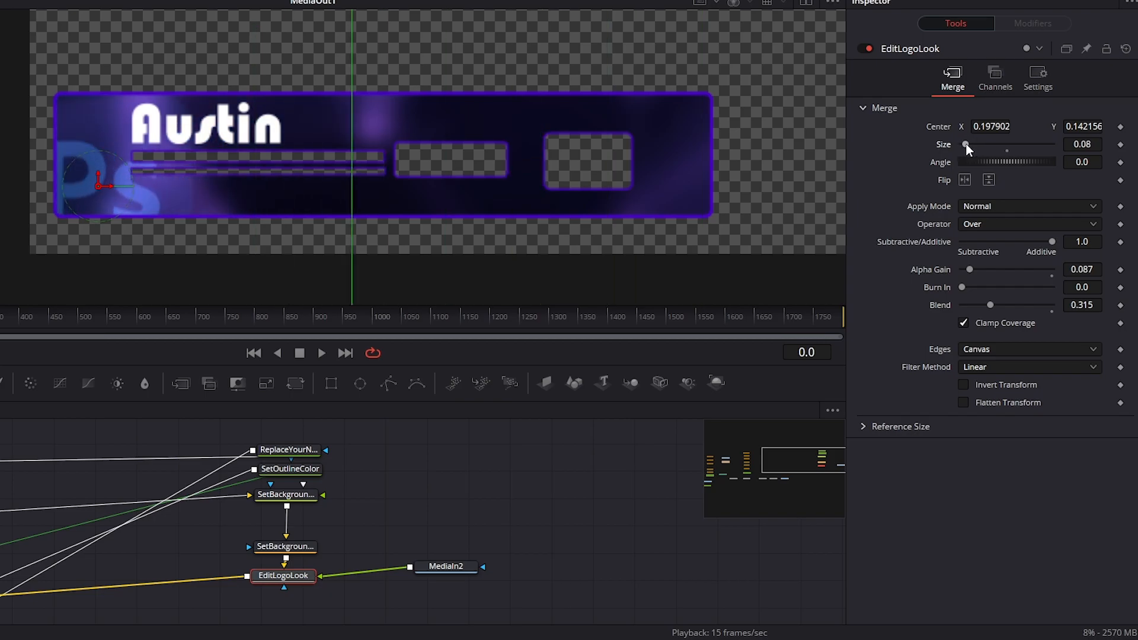
{"action": "mouse_move", "coordinate": [99, 188]}
{"action": "left_mouse_down"}
{"action": "mouse_move", "coordinate": [87, 178]}
{"action": "mouse_move", "coordinate": [122, 141]}
{"action": "mouse_move", "coordinate": [117, 175]}
{"action": "mouse_move", "coordinate": [102, 170]}
{"action": "mouse_move", "coordinate": [108, 178]}
{"action": "mouse_move", "coordinate": [122, 153]}
{"action": "mouse_move", "coordinate": [94, 179]}
{"action": "mouse_move", "coordinate": [120, 182]}
{"action": "left_mouse_up"}
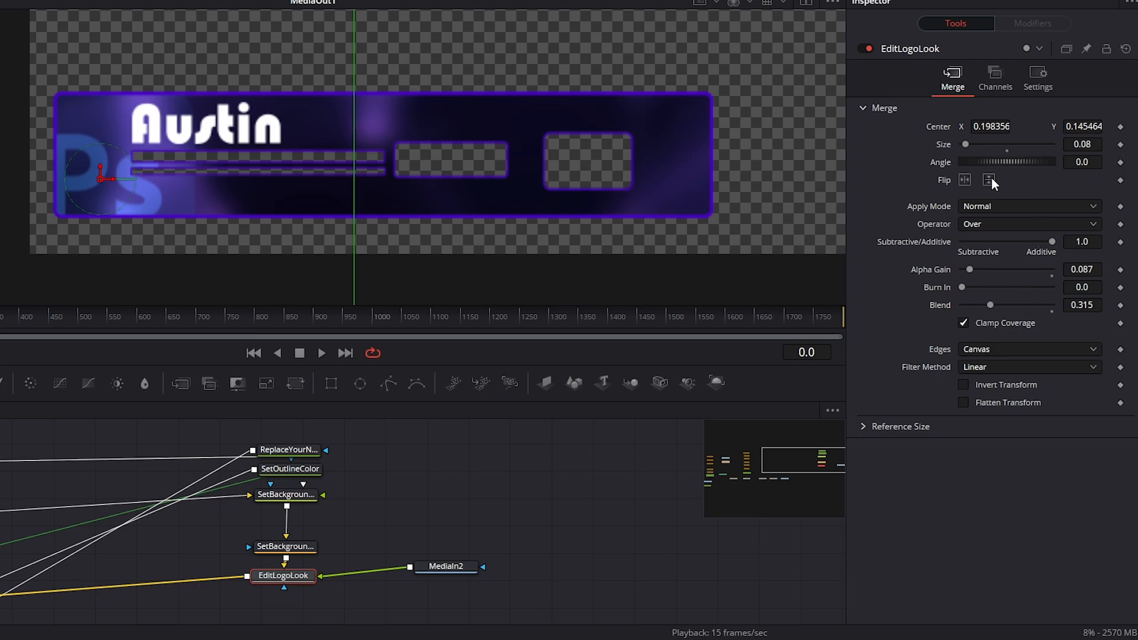
{"action": "mouse_move", "coordinate": [984, 297]}
{"action": "left_mouse_down"}
{"action": "mouse_move", "coordinate": [1075, 291]}
{"action": "mouse_move", "coordinate": [989, 305]}
{"action": "left_mouse_up"}
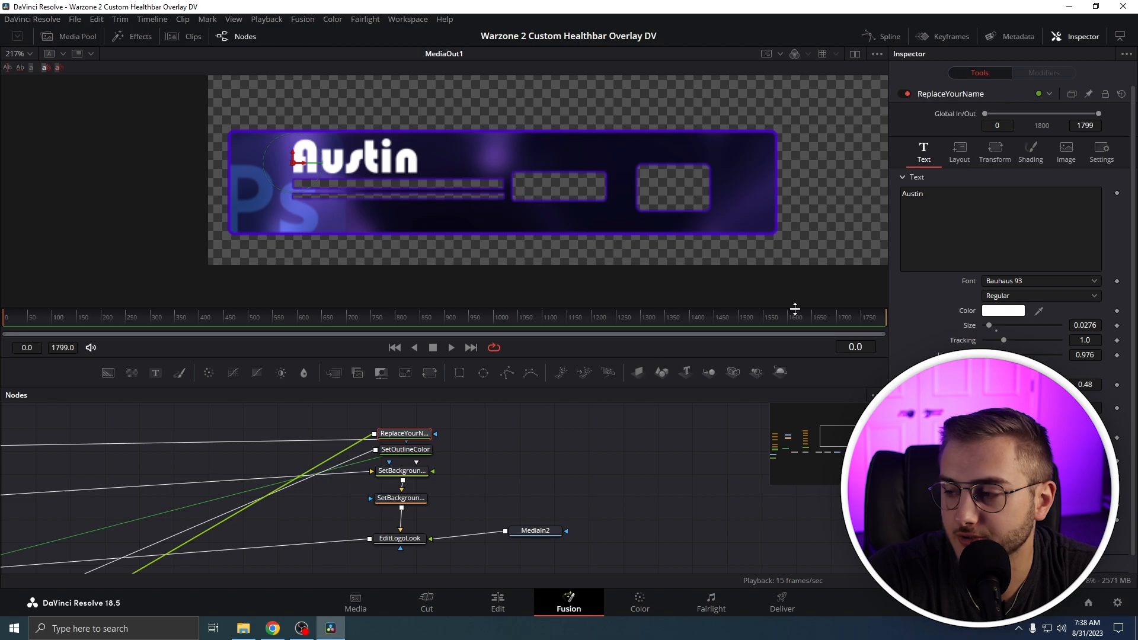
Replace the name text with "Photoshop Wiz", set its size to 0.0236 and tracking to 0.976, and shift it left in the healthbar
{"action": "left_click", "coordinate": [949, 224]}
{"action": "left_click_drag", "start_coordinate": [928, 195], "coordinate": [886, 196]}
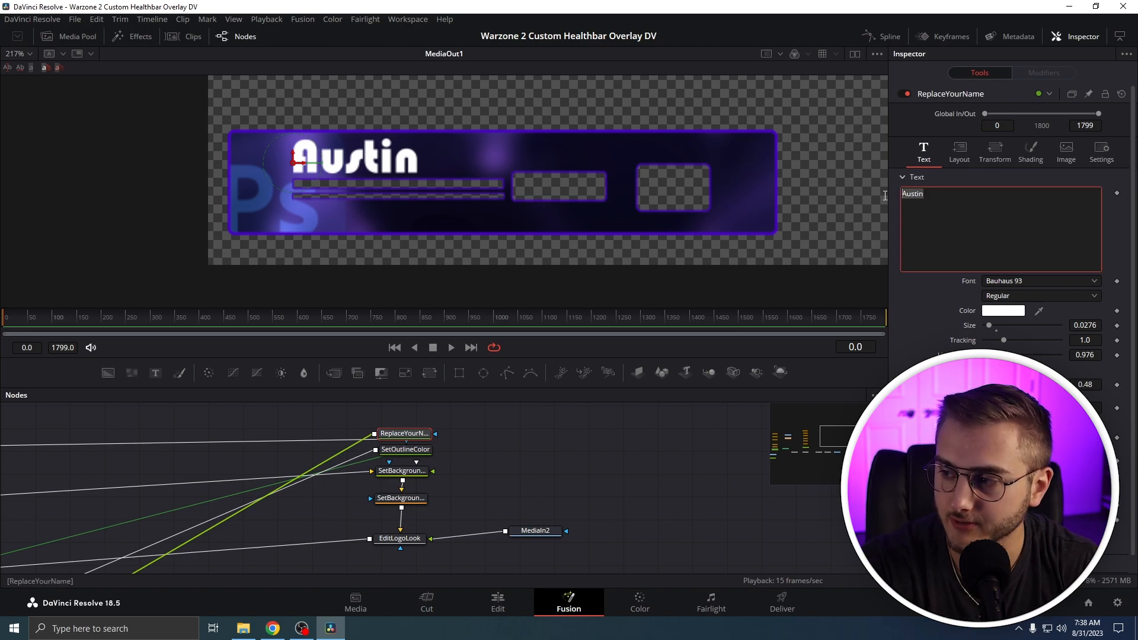
{"action": "type", "text": "Photoshop Wiz"}
{"action": "left_click", "coordinate": [299, 165]}
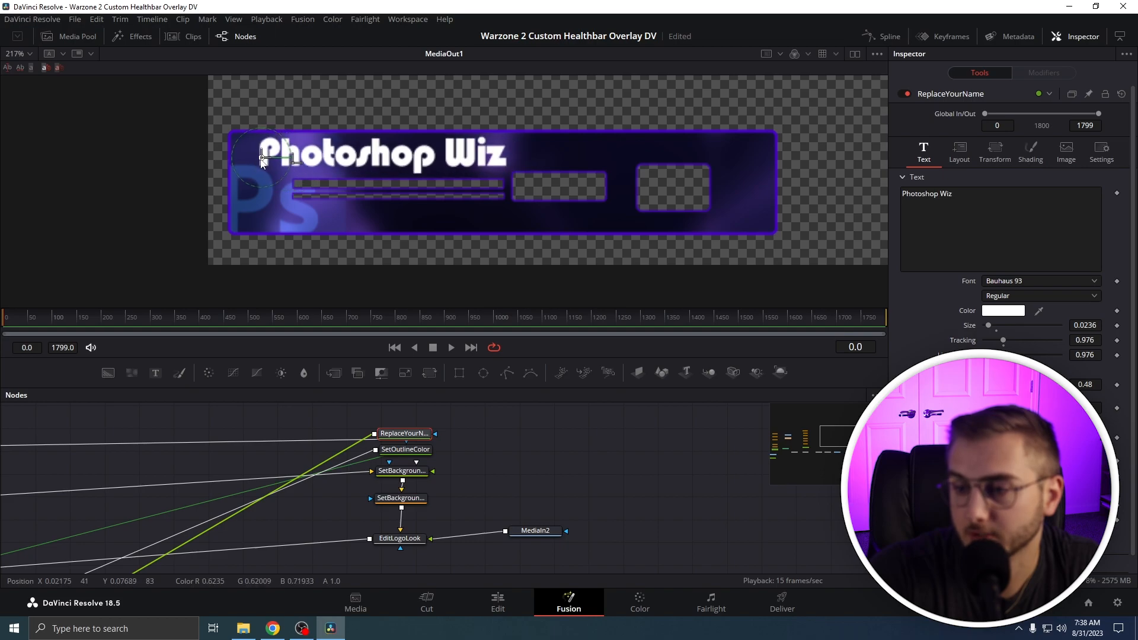
Change the name text's font from Bauhaus 93 to a thin all-caps typeface
{"action": "left_click", "coordinate": [1045, 281]}
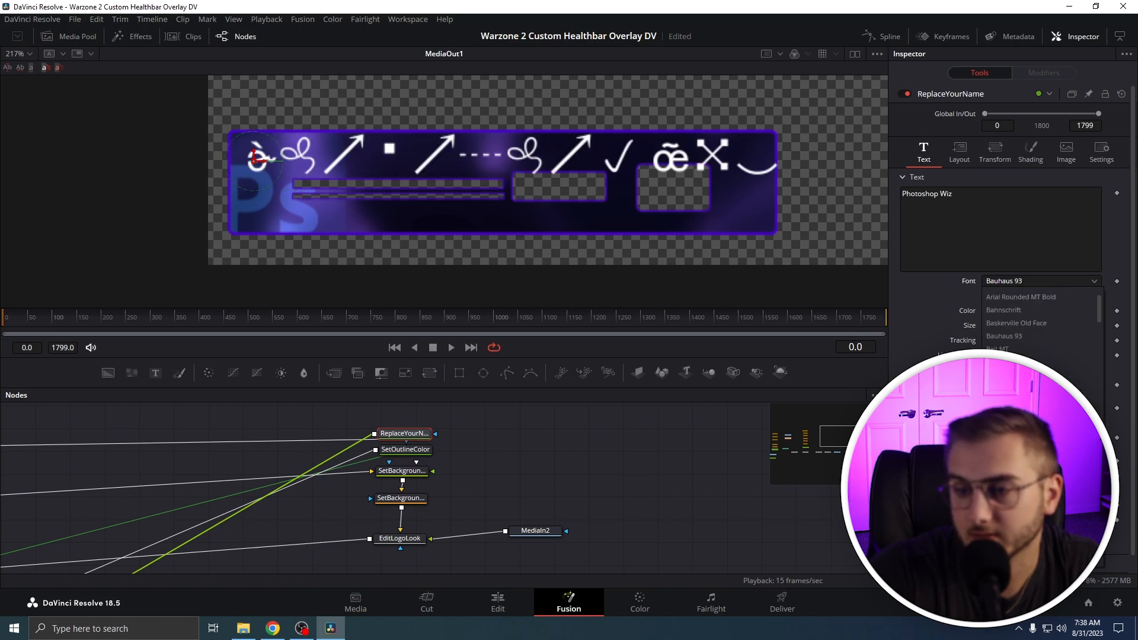
{"action": "left_click", "coordinate": [1014, 367]}
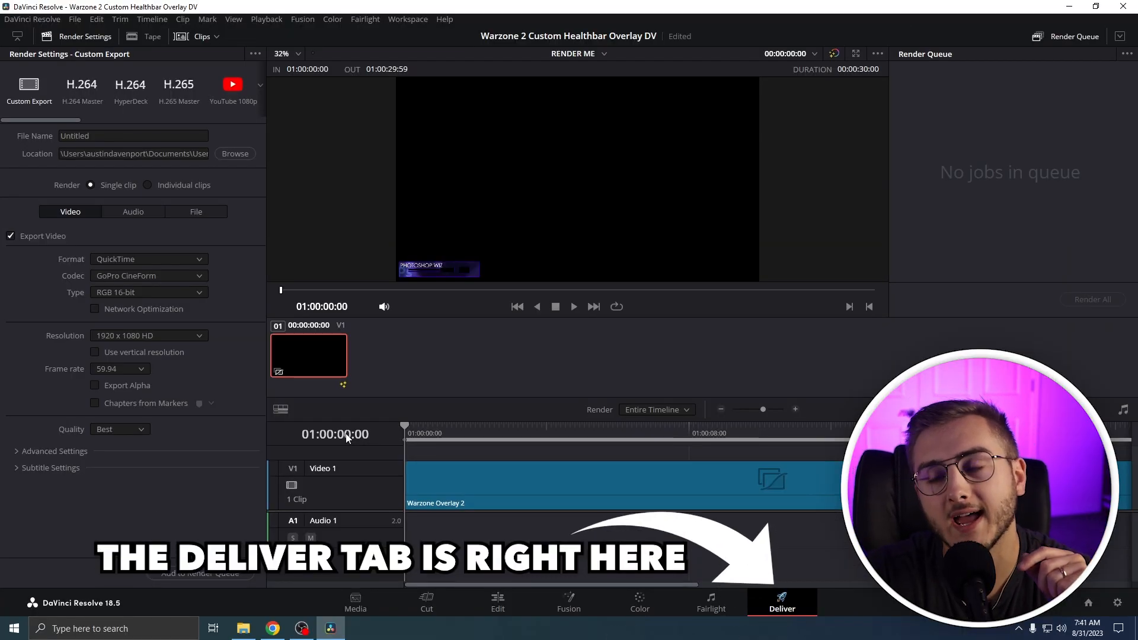
Name the render file WarzonBanner and set its destination to the Desktop
{"action": "left_click_drag", "start_coordinate": [482, 428], "coordinate": [770, 425]}
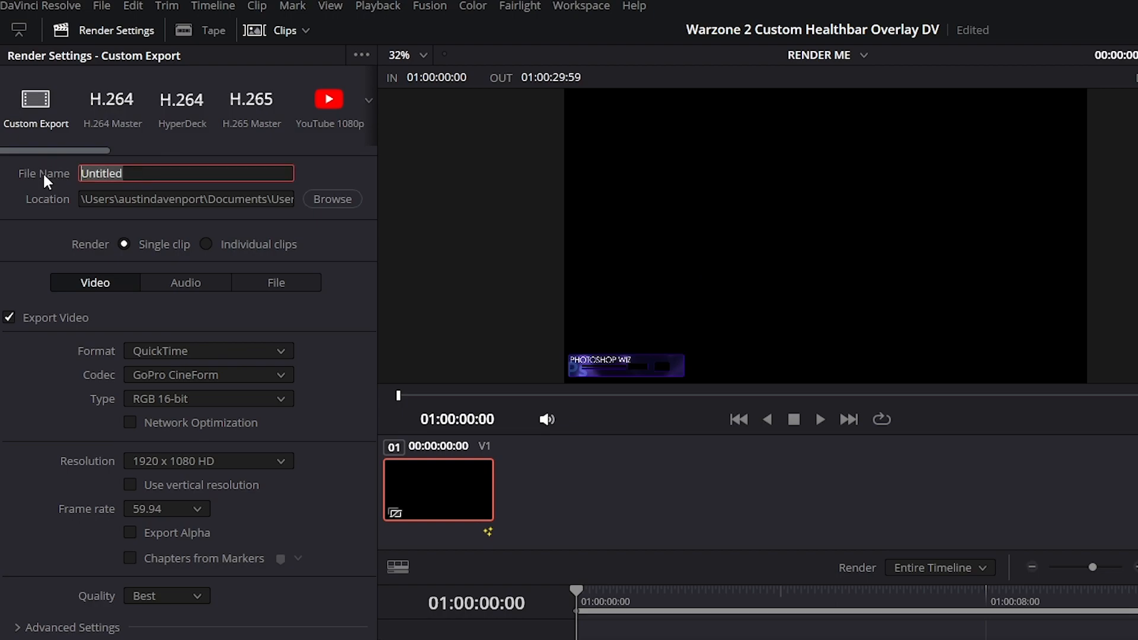
{"action": "type", "text": "WarzonB"}
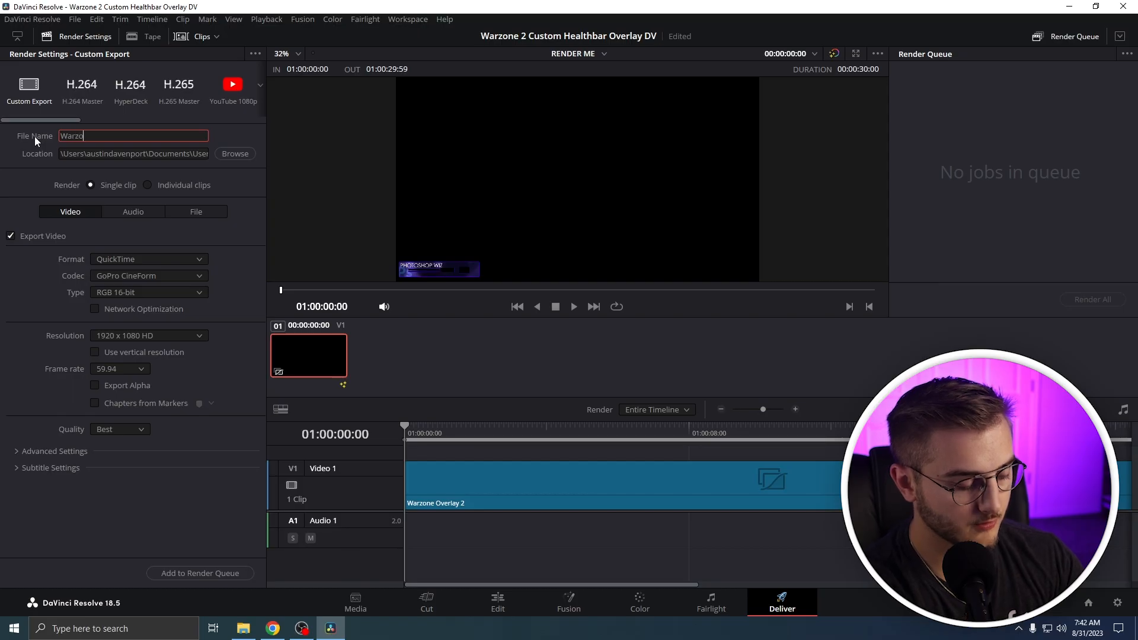
{"action": "type", "text": "anner"}
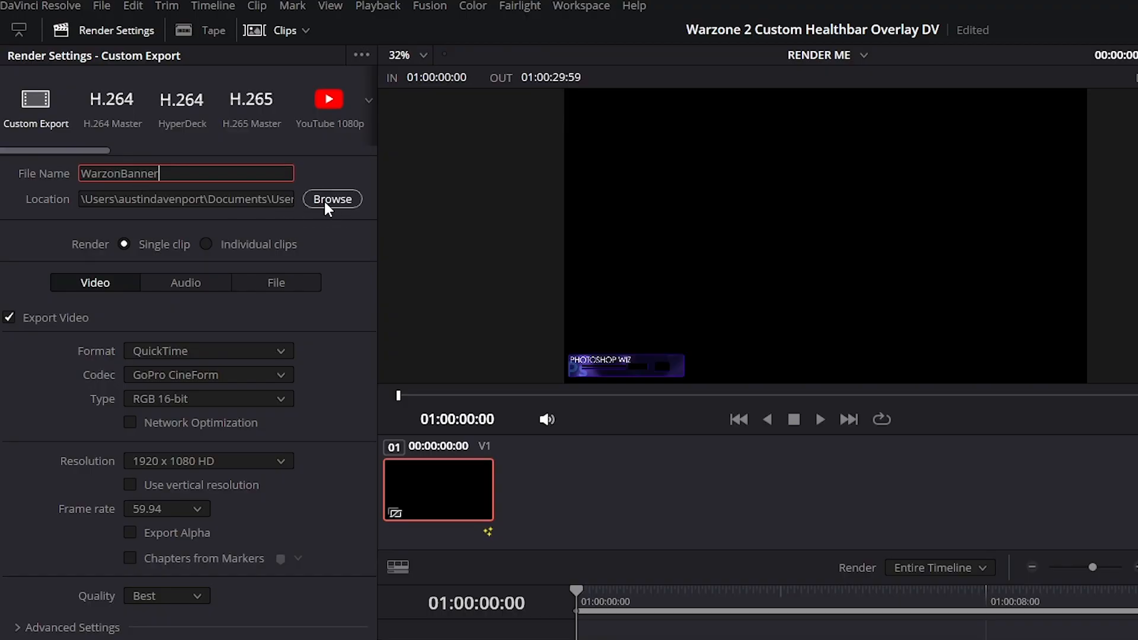
{"action": "left_click", "coordinate": [332, 200]}
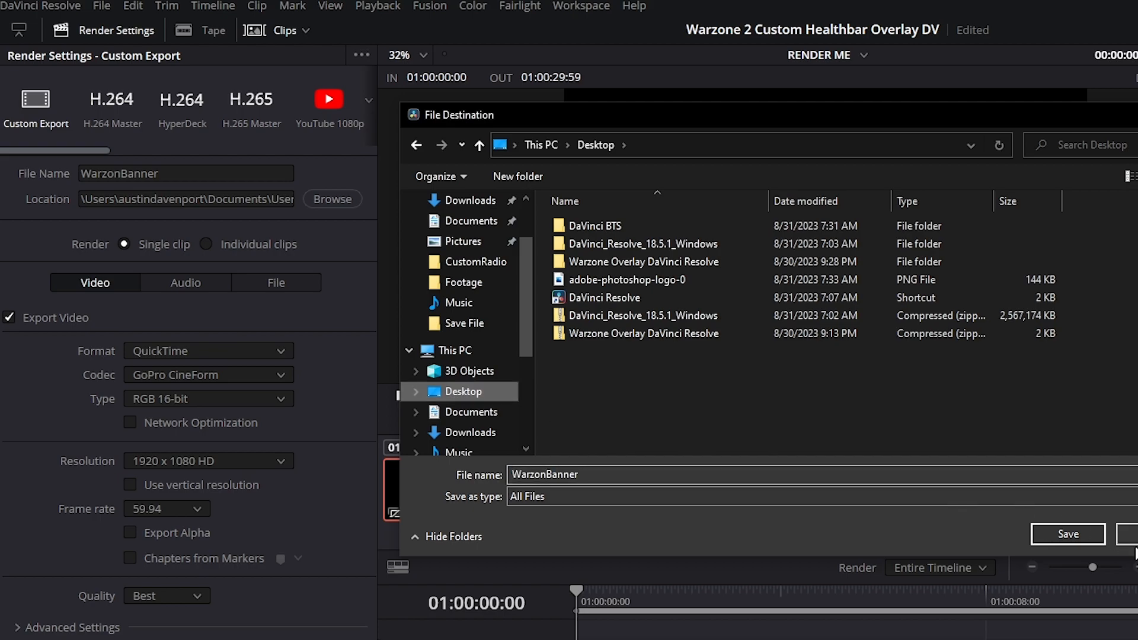
{"action": "left_click", "coordinate": [1070, 535]}
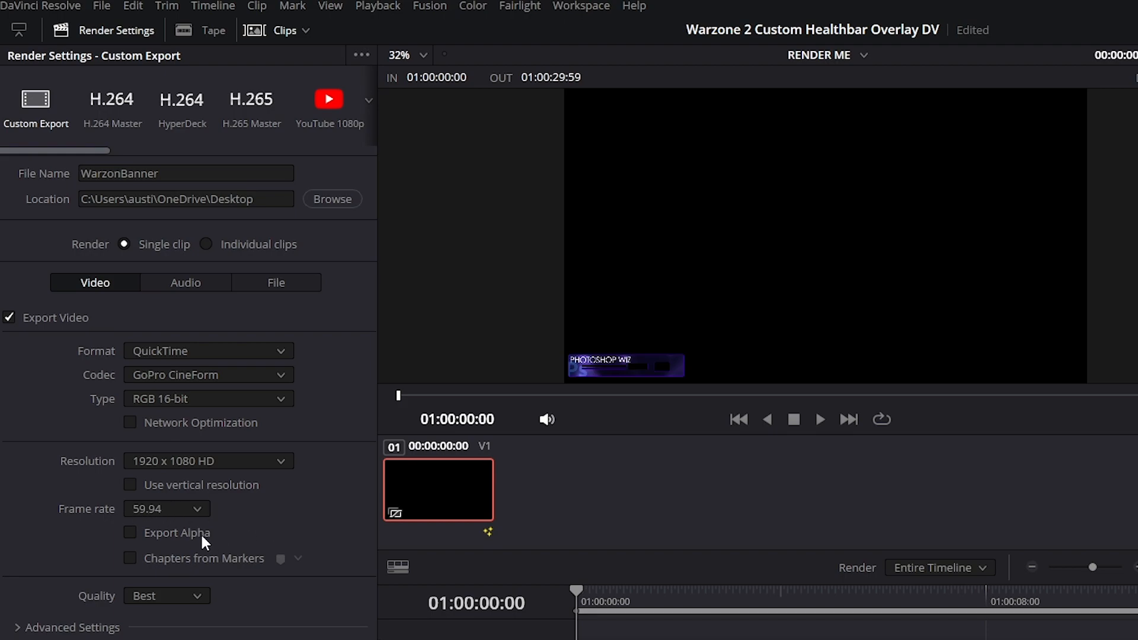
Enable Export Alpha for the video and disable audio export
{"action": "left_click", "coordinate": [130, 533]}
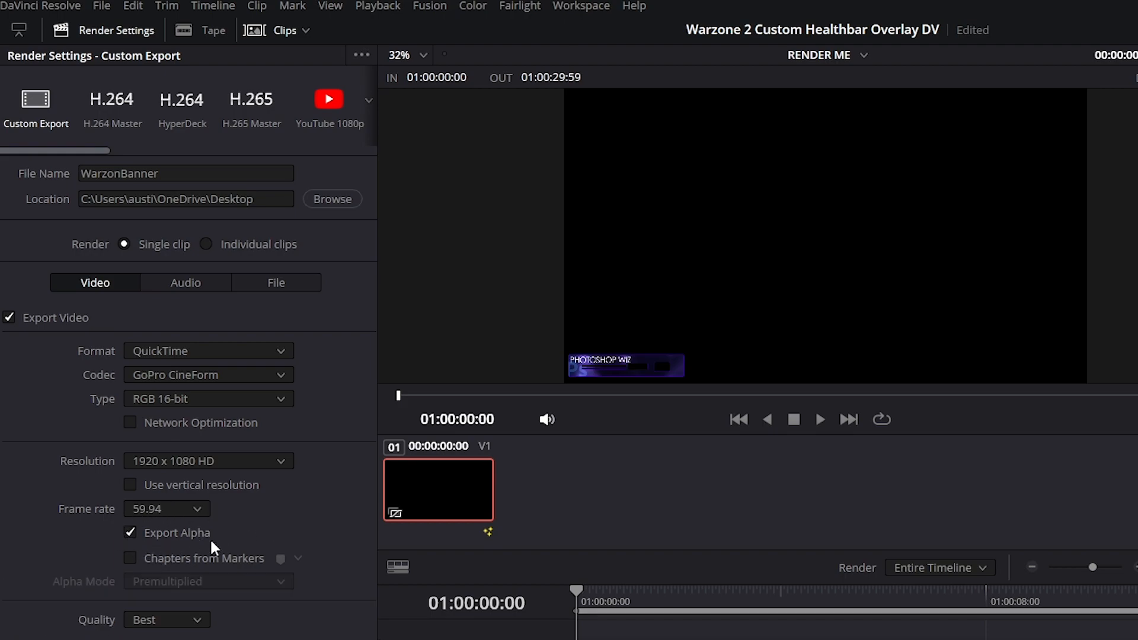
{"action": "left_click", "coordinate": [188, 283]}
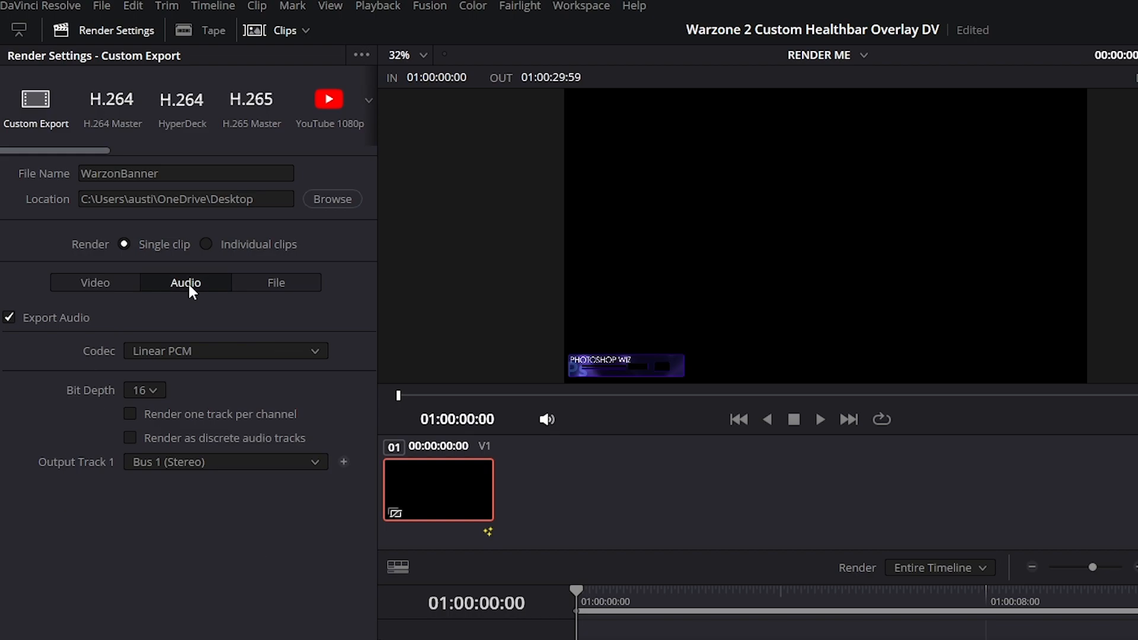
{"action": "left_click", "coordinate": [13, 316]}
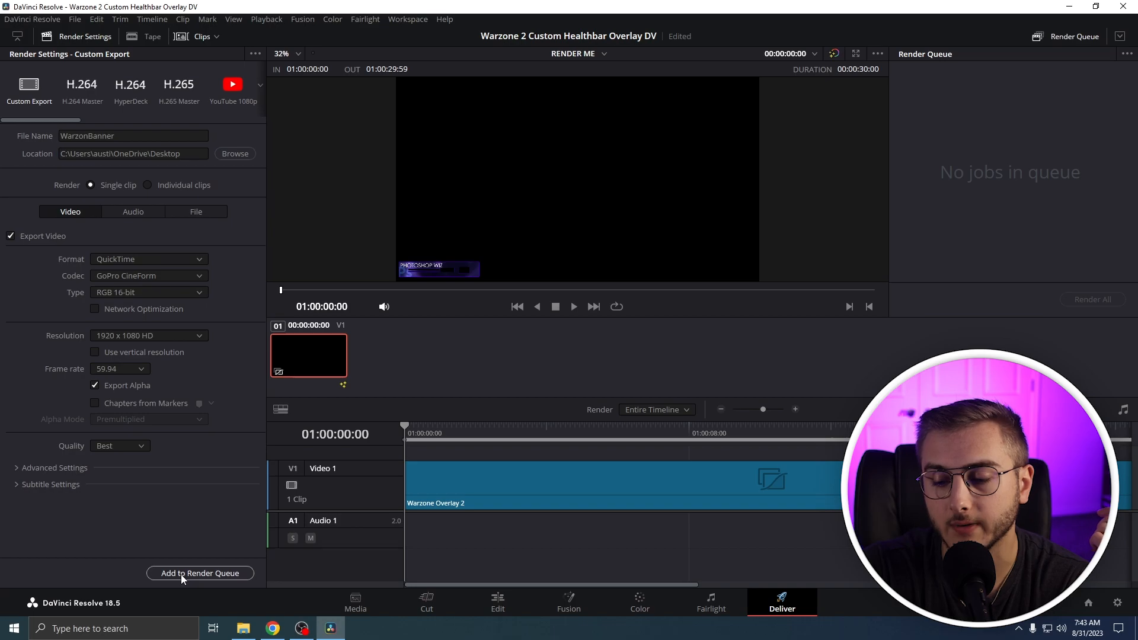
Add the banner export to the render queue and render all jobs
{"action": "left_click", "coordinate": [180, 574]}
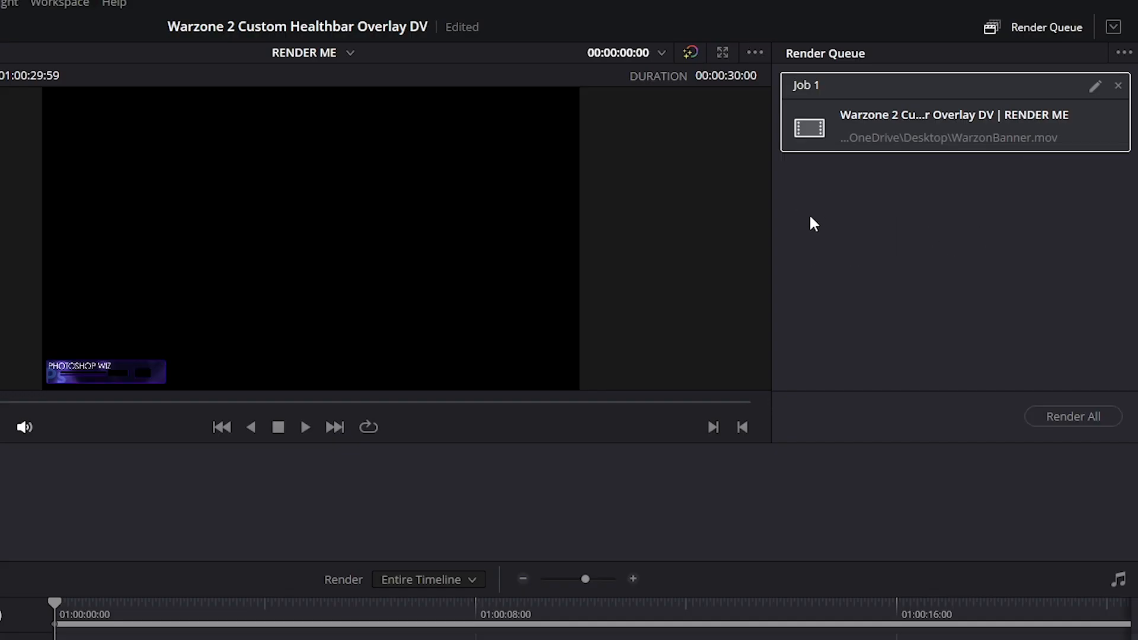
{"action": "left_click", "coordinate": [1074, 416]}
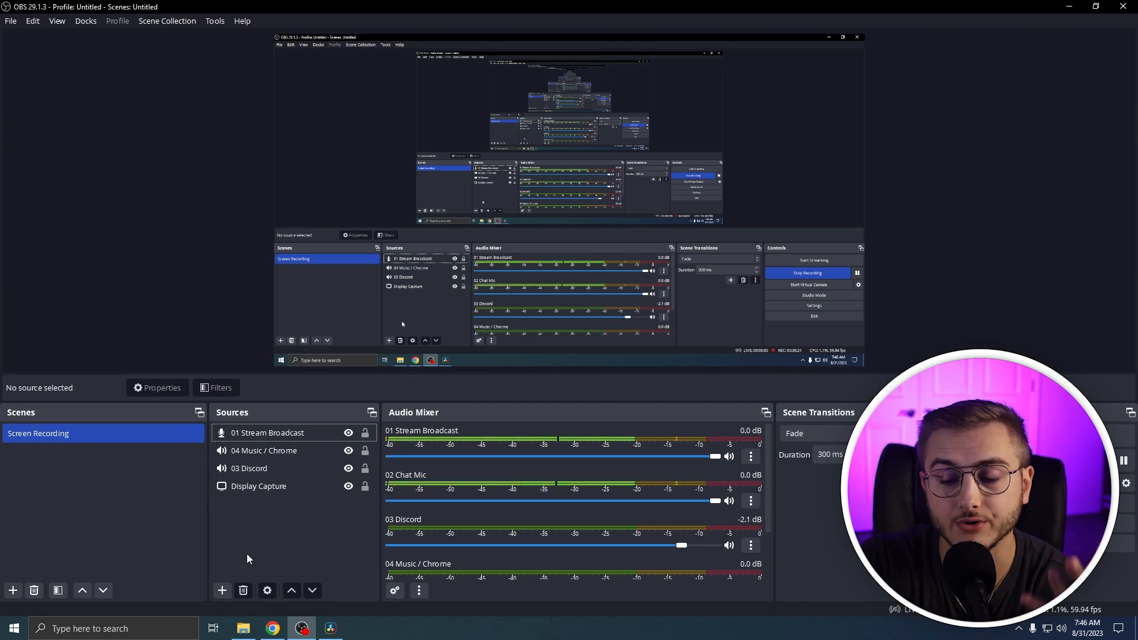
Switch to OBS and create a media source named WZ Banner in the Screen Recording scene
{"action": "left_click", "coordinate": [223, 590]}
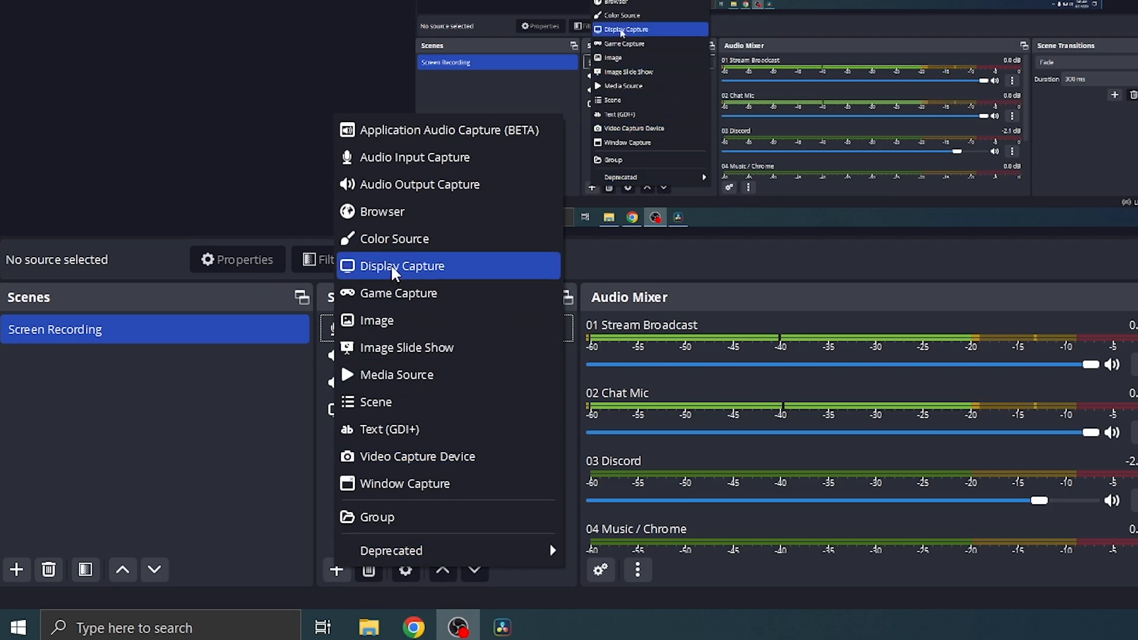
{"action": "left_click", "coordinate": [398, 374]}
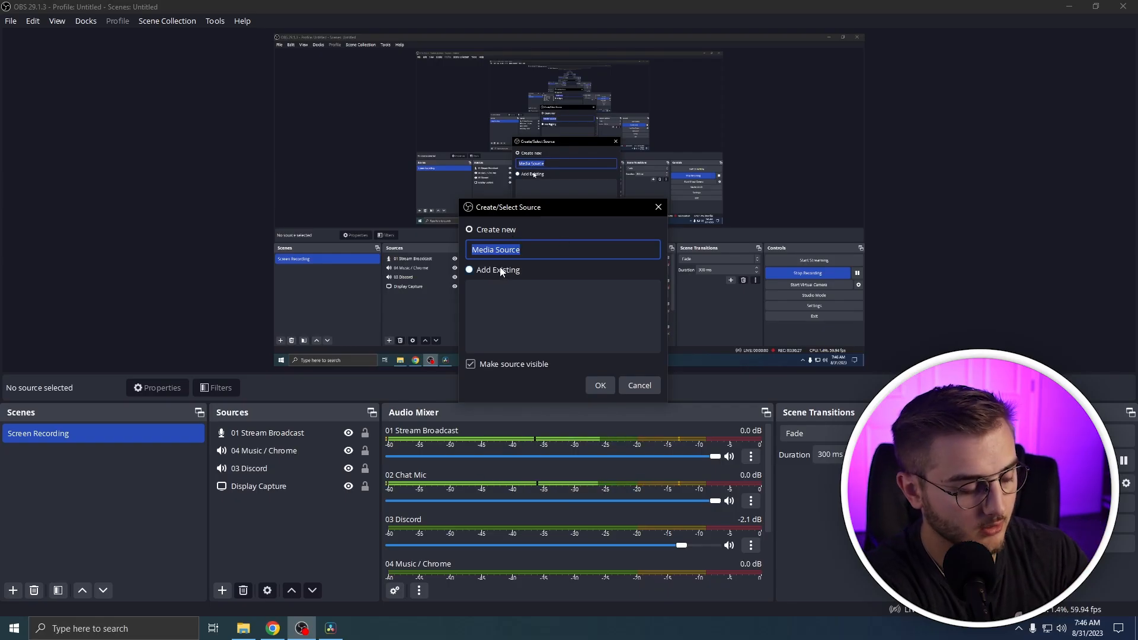
{"action": "type", "text": "W"}
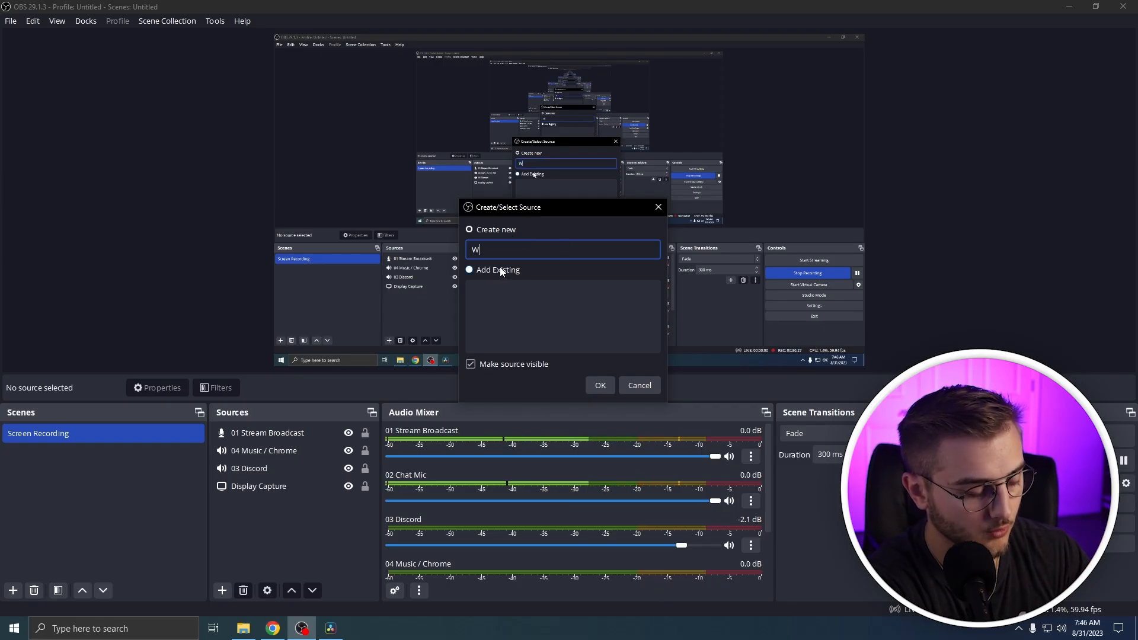
{"action": "type", "text": "Z Banner"}
{"action": "left_click", "coordinate": [601, 385]}
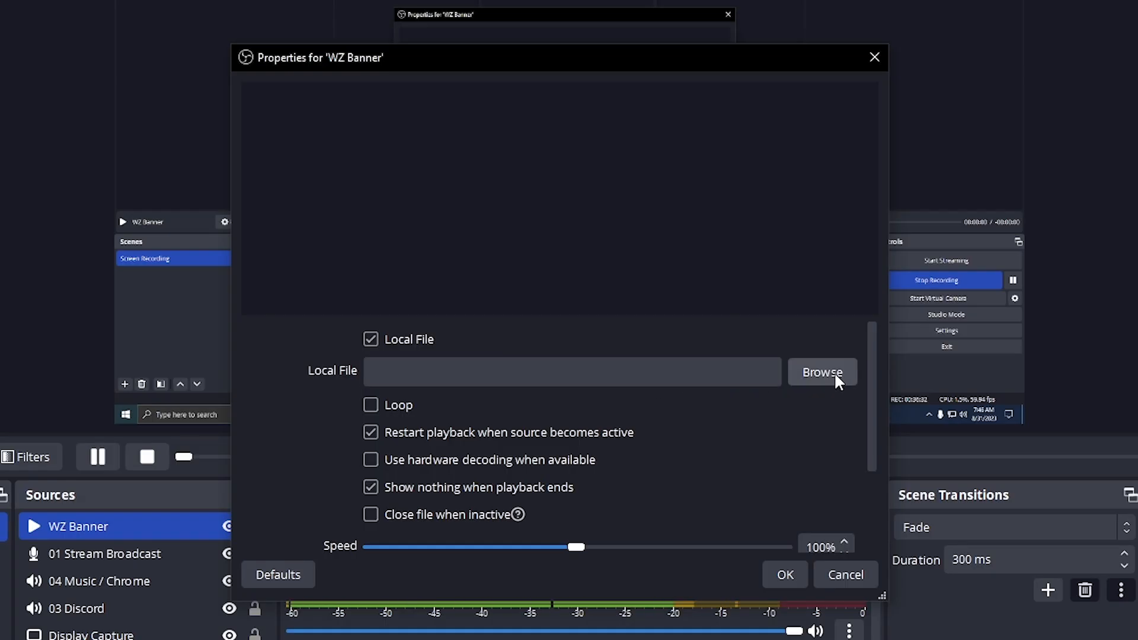
Load WarzonBanner.mov from the Desktop as the WZ Banner source's local file, turn on looping, and accept the properties
{"action": "left_click", "coordinate": [823, 372]}
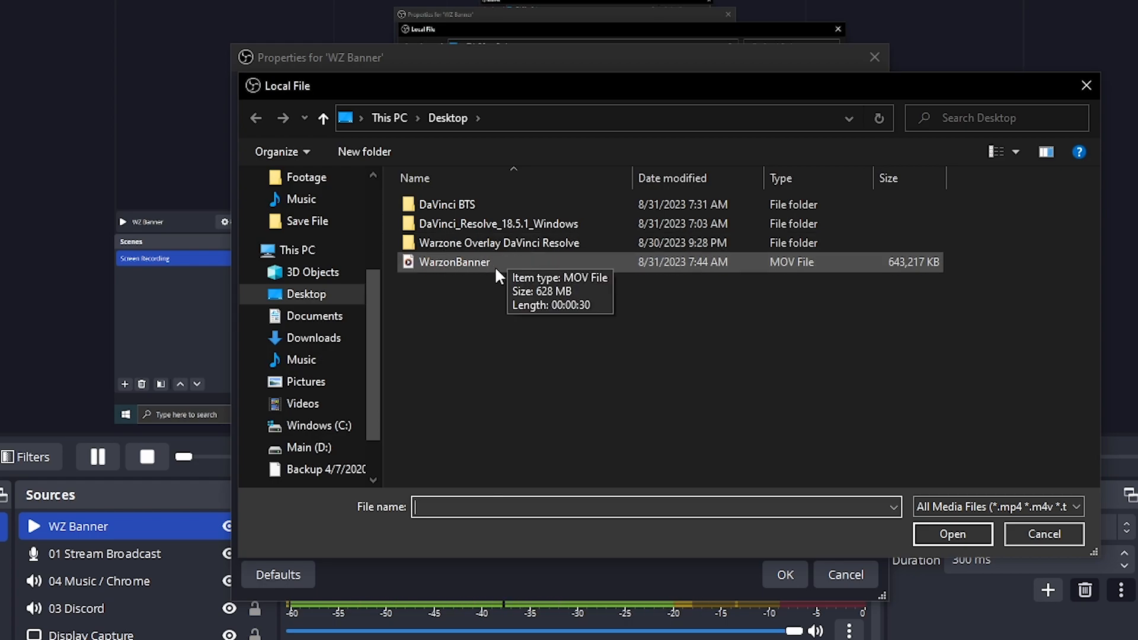
{"action": "double_click", "coordinate": [495, 266]}
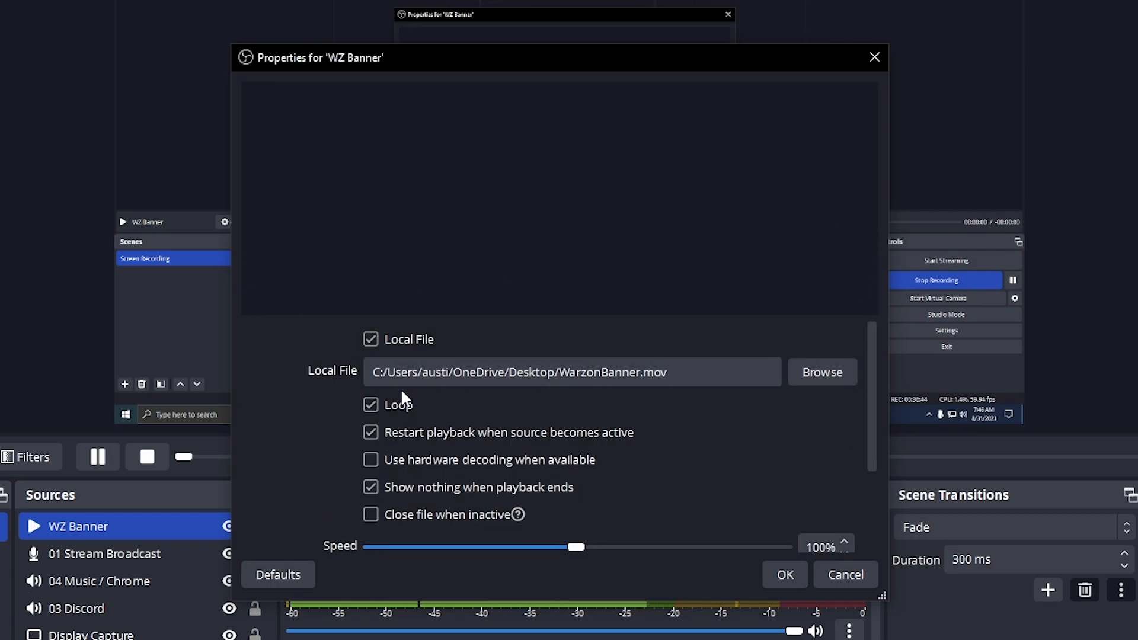
{"action": "left_click", "coordinate": [772, 576]}
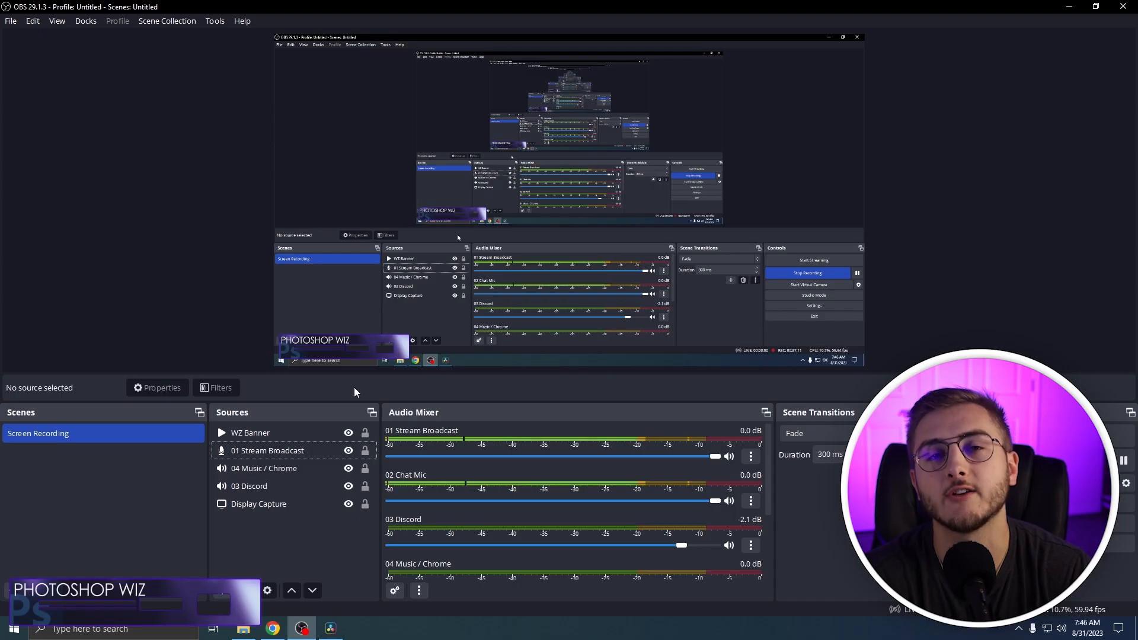